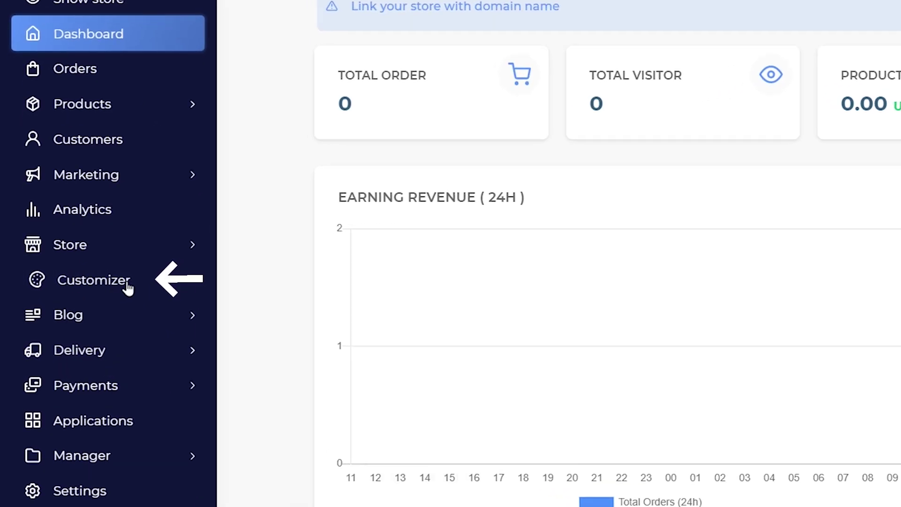
Open the Customizer and scroll through the storefront preview and Sections list down to Settings
{"action": "left_click", "coordinate": [126, 283]}
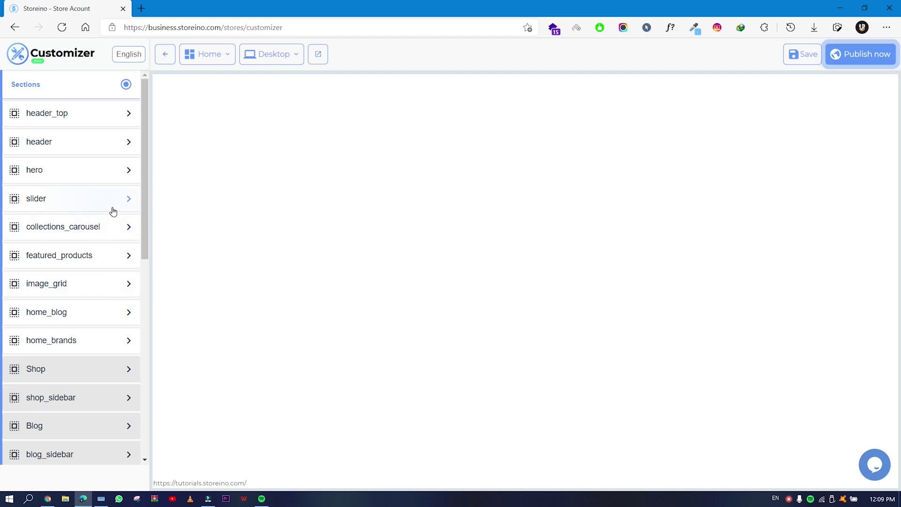
{"action": "scroll", "coordinate": [115, 209], "scroll_direction": "down", "scroll_amount": 10}
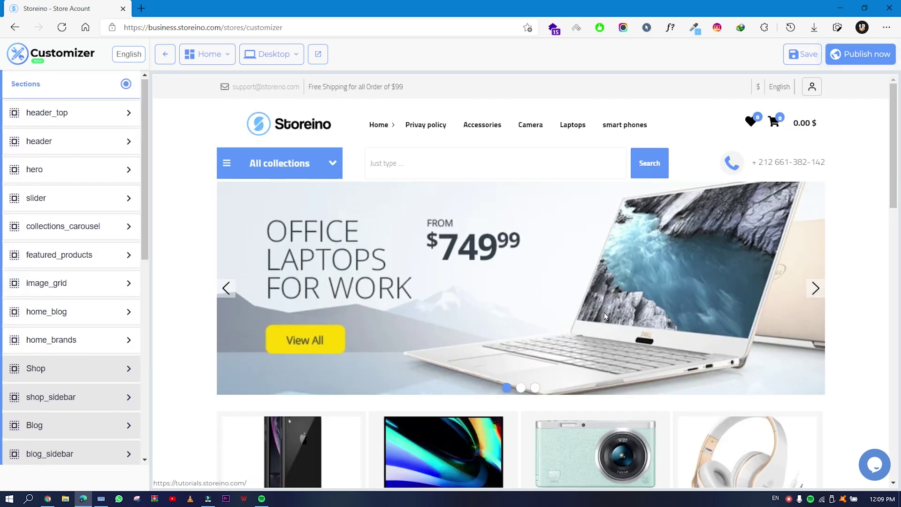
{"action": "scroll", "coordinate": [573, 260], "scroll_direction": "down", "scroll_amount": 10}
{"action": "scroll", "coordinate": [573, 260], "scroll_direction": "down", "scroll_amount": 4}
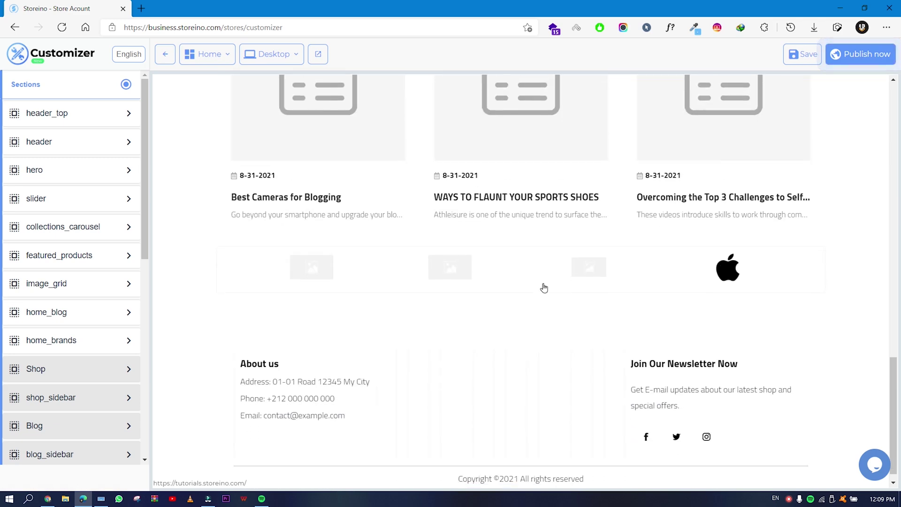
{"action": "scroll", "coordinate": [543, 288], "scroll_direction": "up", "scroll_amount": 15}
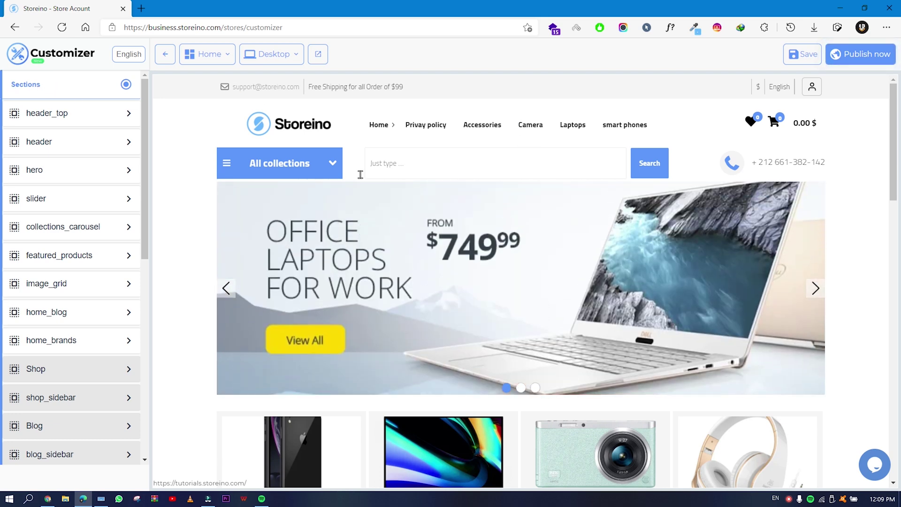
{"action": "scroll", "coordinate": [336, 280], "scroll_direction": "down", "scroll_amount": 13}
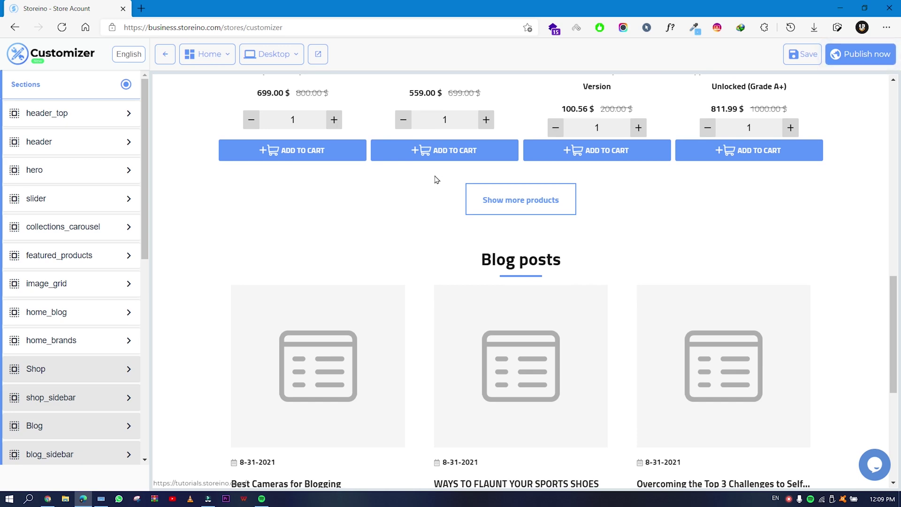
{"action": "scroll", "coordinate": [426, 193], "scroll_direction": "down", "scroll_amount": 3}
{"action": "scroll", "coordinate": [406, 223], "scroll_direction": "up", "scroll_amount": 15}
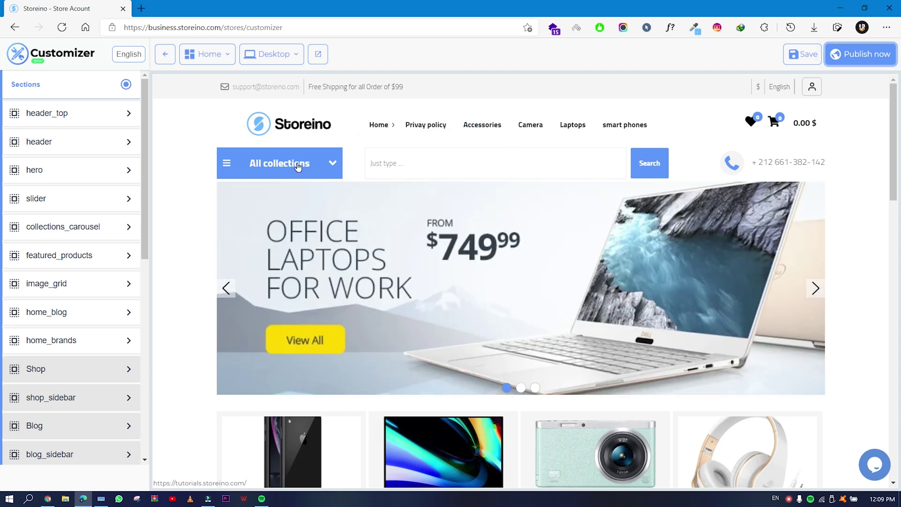
{"action": "scroll", "coordinate": [480, 297], "scroll_direction": "down", "scroll_amount": 4}
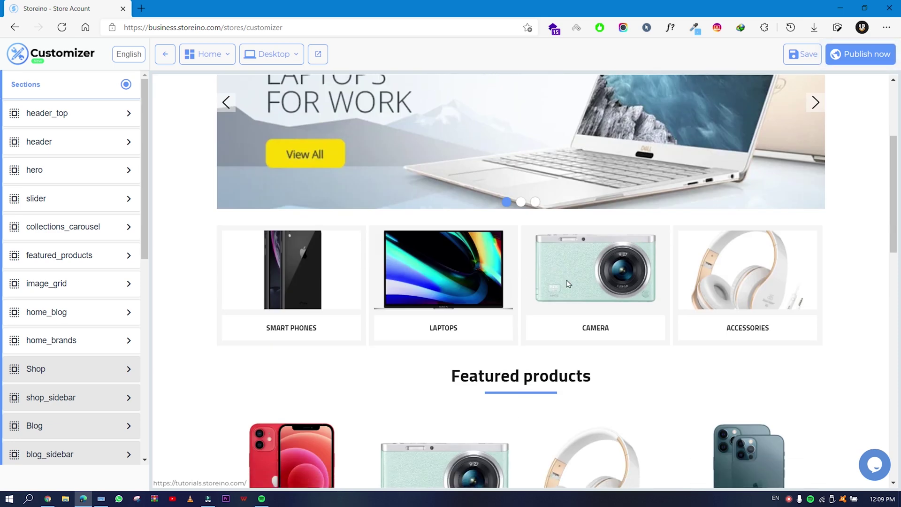
{"action": "scroll", "coordinate": [505, 299], "scroll_direction": "down", "scroll_amount": 6}
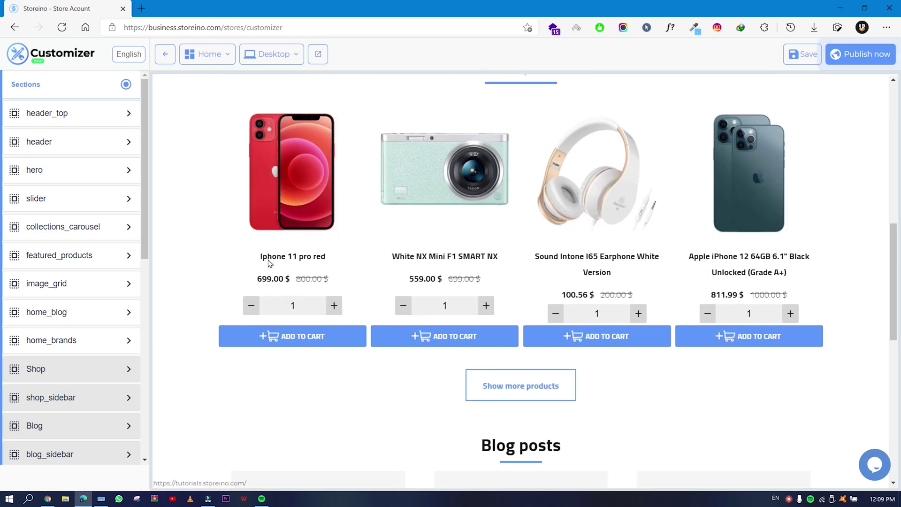
{"action": "scroll", "coordinate": [104, 210], "scroll_direction": "down", "scroll_amount": 9}
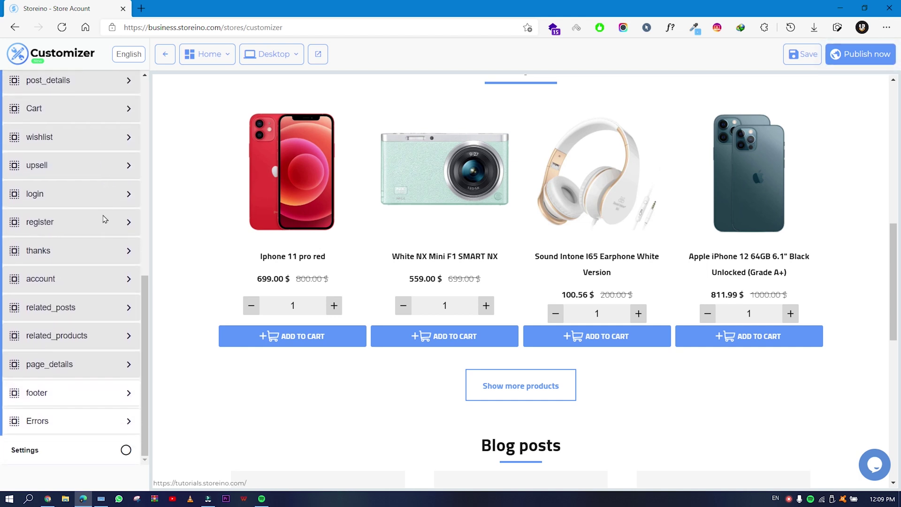
Open the general group under the store-wide Settings
{"action": "left_click", "coordinate": [38, 453]}
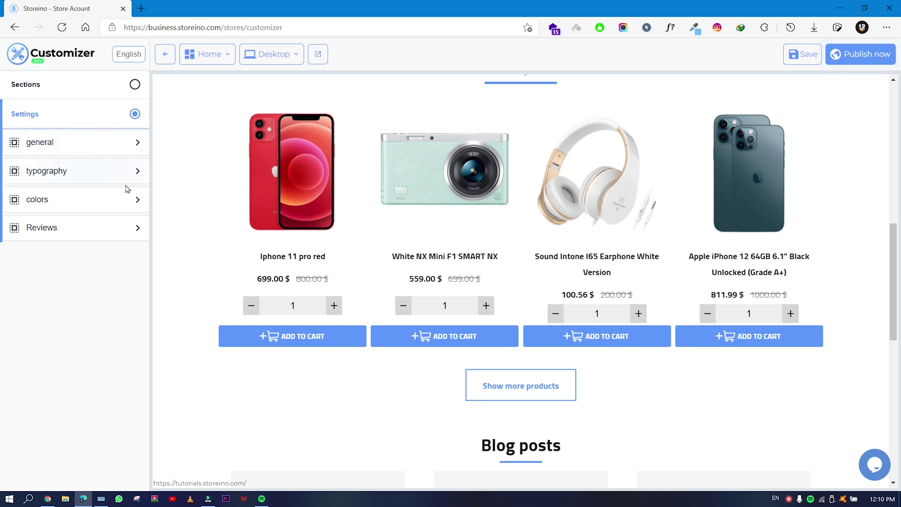
{"action": "left_click", "coordinate": [96, 146]}
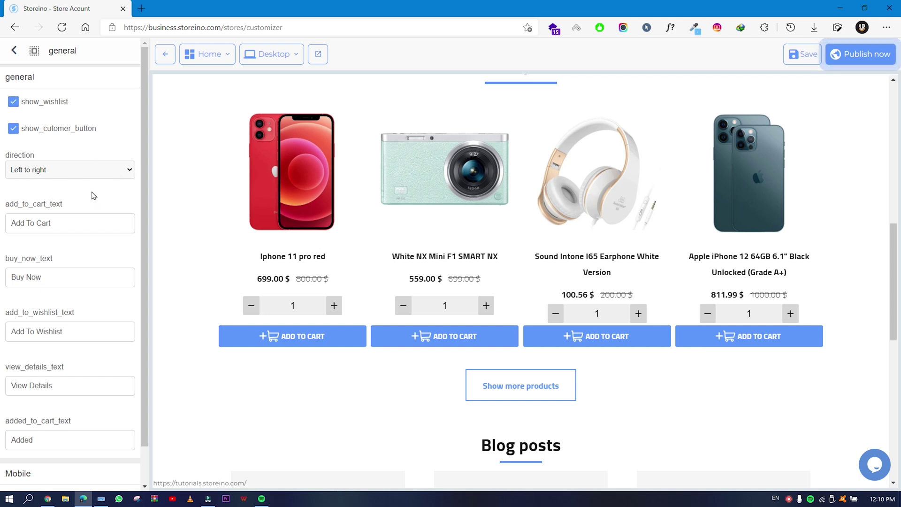
{"action": "scroll", "coordinate": [92, 195], "scroll_direction": "down", "scroll_amount": 1}
Review the Add To Cart, Buy Now, Add To Wishlist and View Details label fields, then leave general
{"action": "triple_click", "coordinate": [72, 182]}
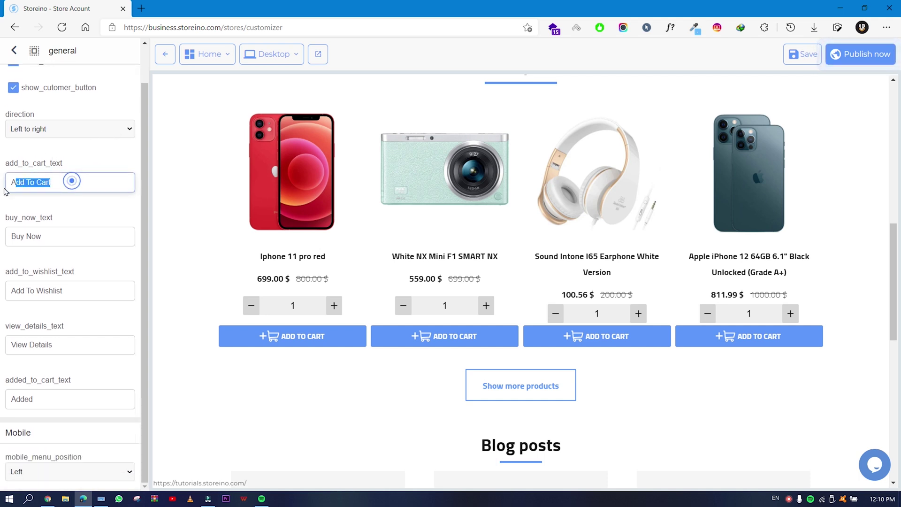
{"action": "triple_click", "coordinate": [59, 238]}
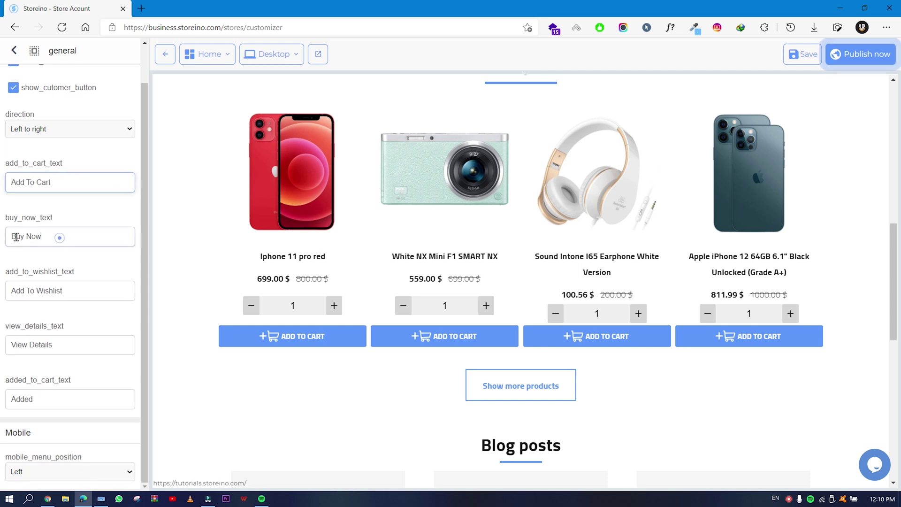
{"action": "triple_click", "coordinate": [85, 290]}
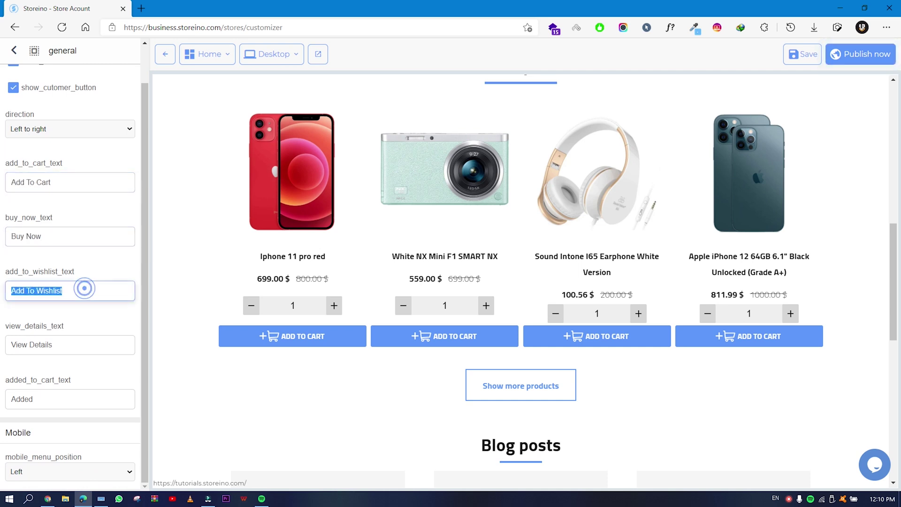
{"action": "triple_click", "coordinate": [77, 345]}
{"action": "left_click", "coordinate": [98, 317]}
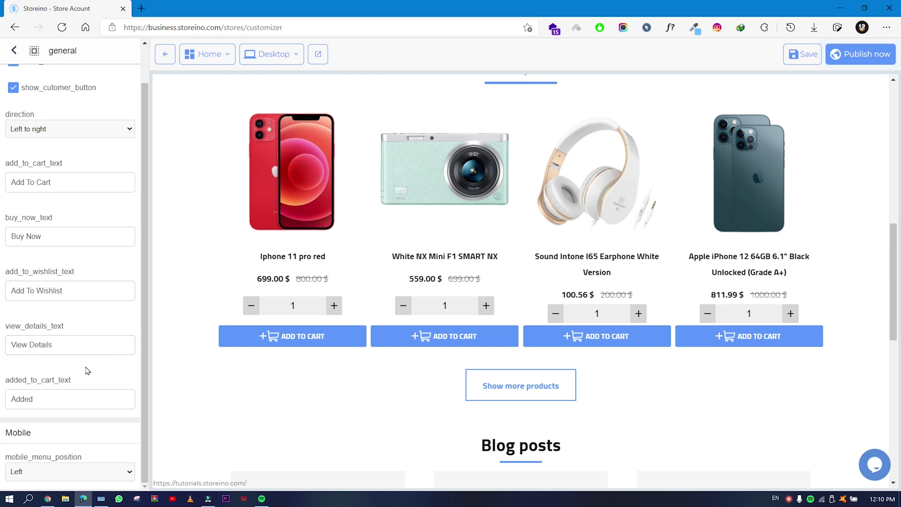
{"action": "scroll", "coordinate": [91, 371], "scroll_direction": "up", "scroll_amount": 2}
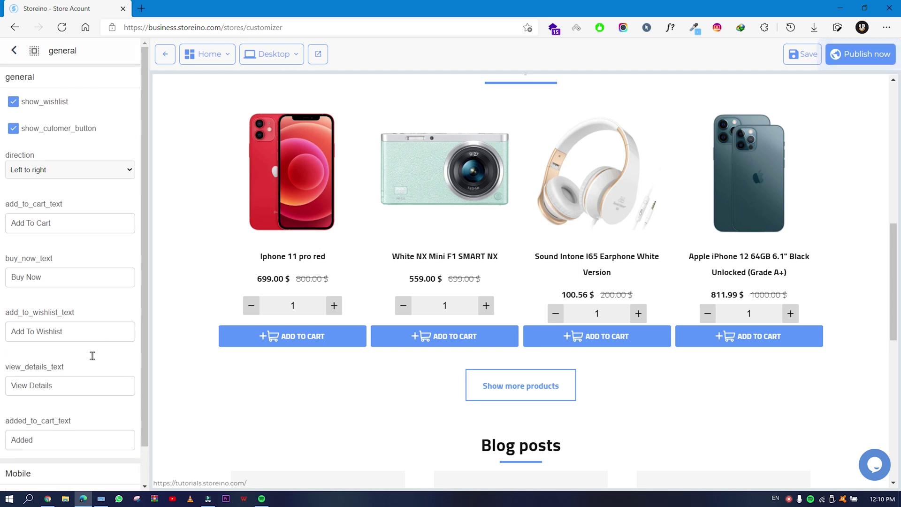
{"action": "left_click", "coordinate": [14, 51]}
Check the typography, colors and Reviews groups, returning to the settings list after each
{"action": "left_click", "coordinate": [28, 171]}
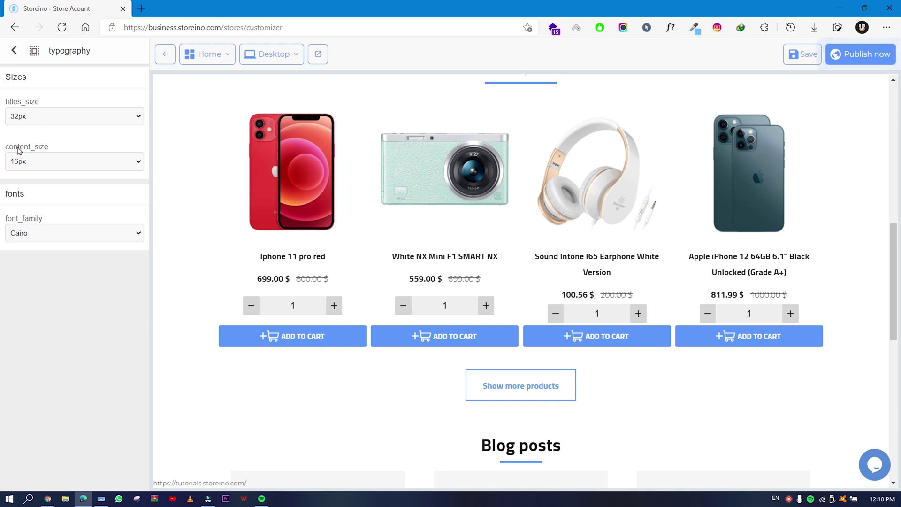
{"action": "left_click", "coordinate": [14, 51]}
{"action": "left_click", "coordinate": [76, 210]}
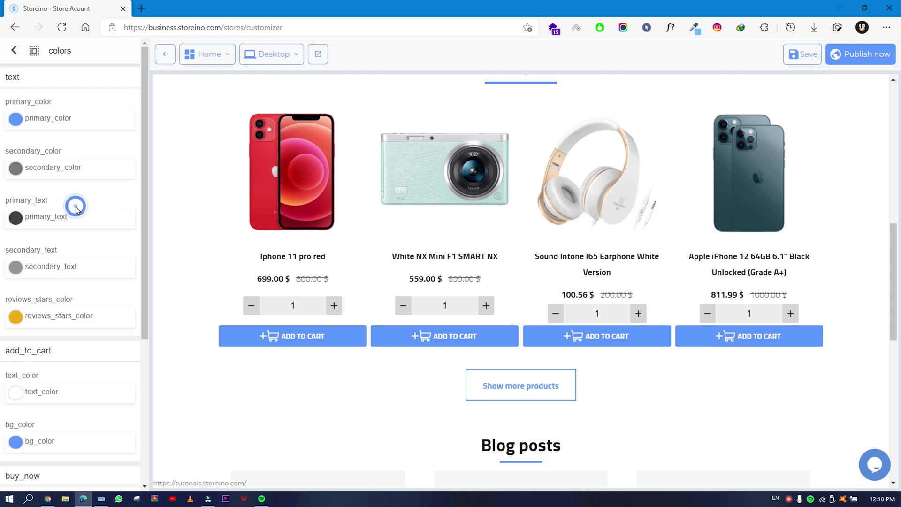
{"action": "scroll", "coordinate": [136, 188], "scroll_direction": "down", "scroll_amount": 5}
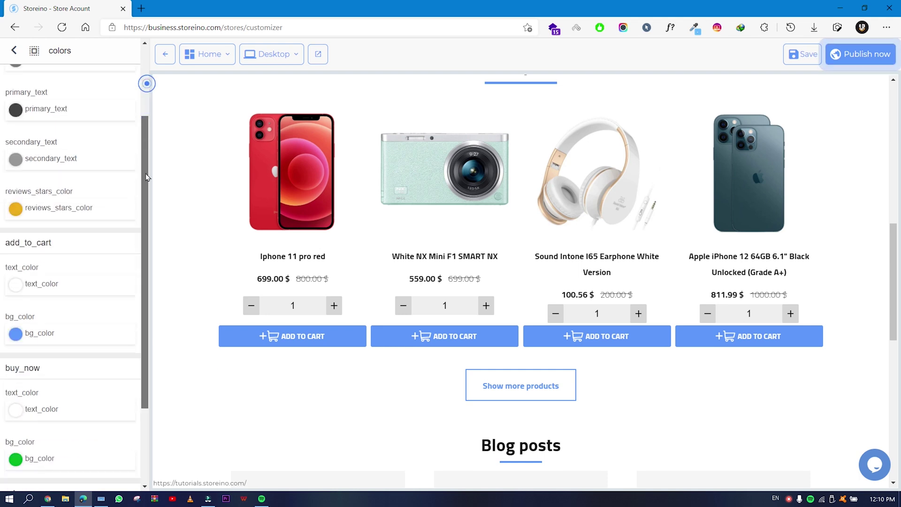
{"action": "left_click_drag", "start_coordinate": [148, 233], "coordinate": [150, 65]}
{"action": "left_click", "coordinate": [16, 52]}
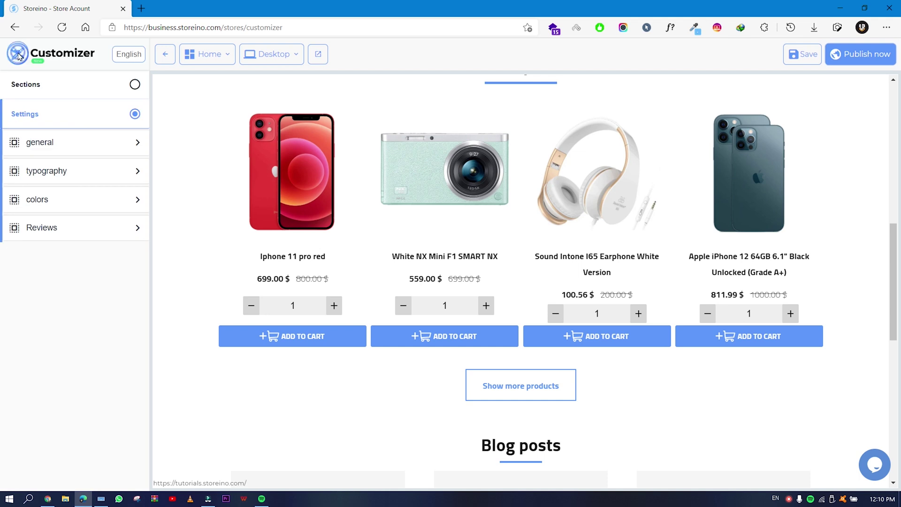
{"action": "left_click", "coordinate": [78, 229]}
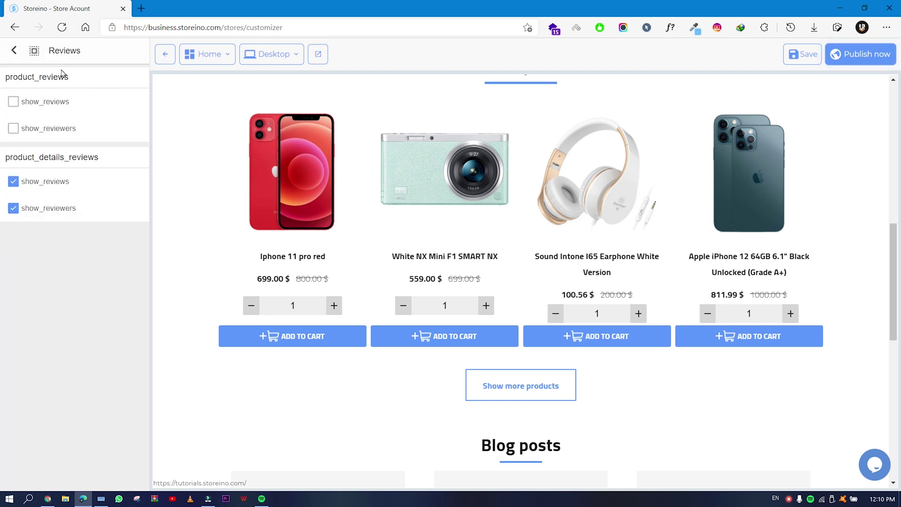
{"action": "left_click", "coordinate": [15, 53]}
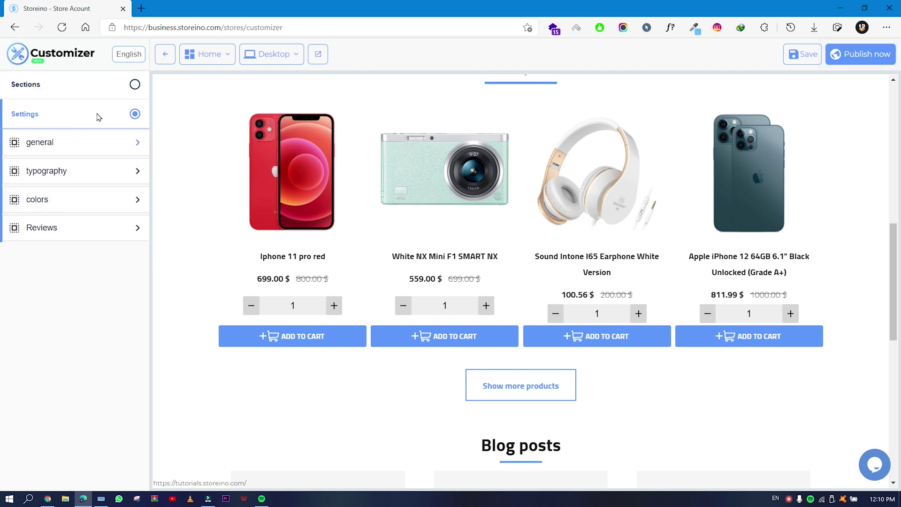
Show the Sections list, scroll the preview to the footer and back, and open header_top
{"action": "left_click", "coordinate": [69, 89]}
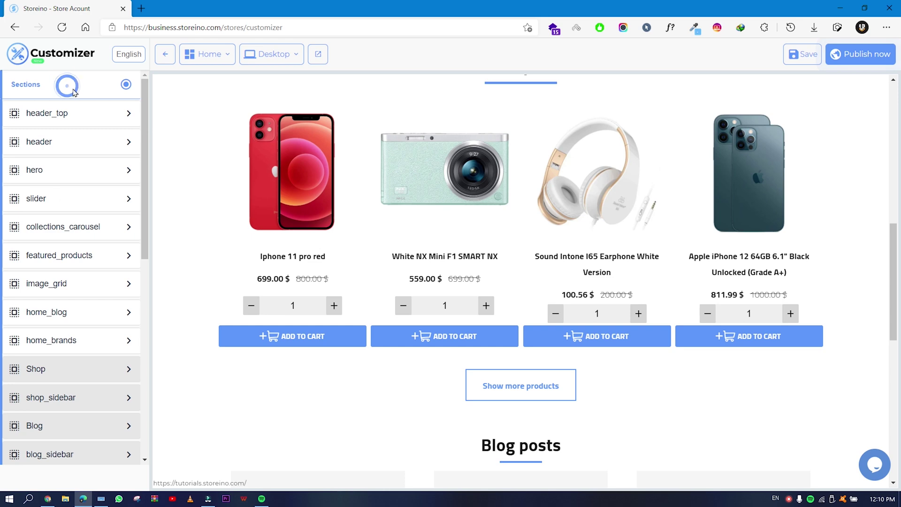
{"action": "scroll", "coordinate": [90, 282], "scroll_direction": "down", "scroll_amount": 9}
{"action": "scroll", "coordinate": [92, 282], "scroll_direction": "up", "scroll_amount": 8}
{"action": "scroll", "coordinate": [94, 281], "scroll_direction": "up", "scroll_amount": 2}
{"action": "scroll", "coordinate": [556, 365], "scroll_direction": "up", "scroll_amount": 10}
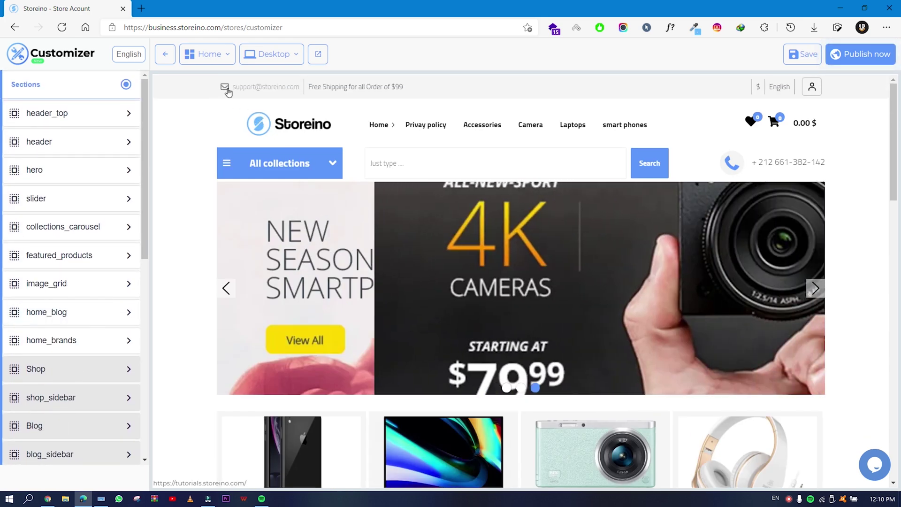
{"action": "scroll", "coordinate": [638, 269], "scroll_direction": "down", "scroll_amount": 20}
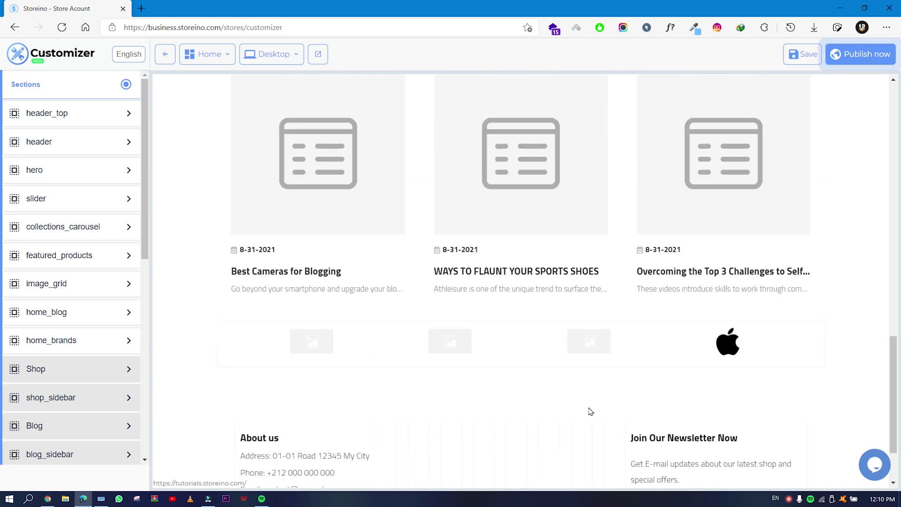
{"action": "scroll", "coordinate": [588, 411], "scroll_direction": "up", "scroll_amount": 20}
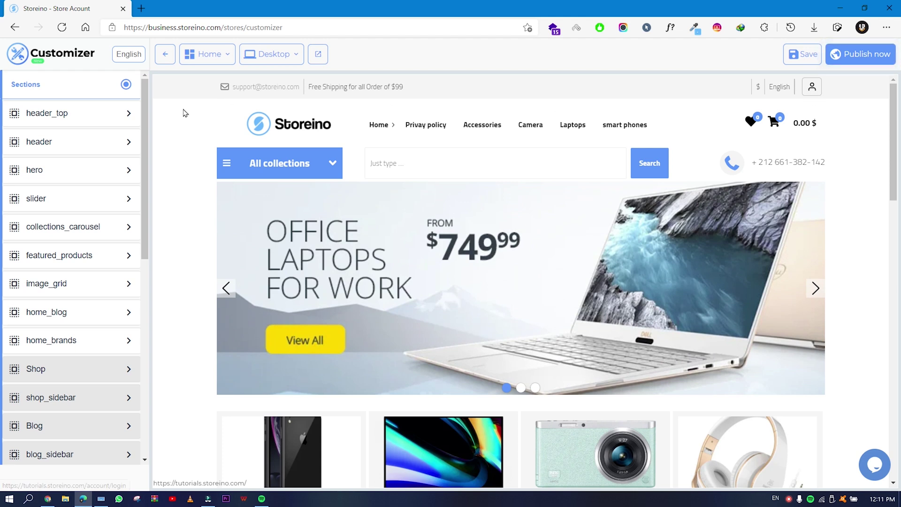
{"action": "left_click", "coordinate": [68, 121]}
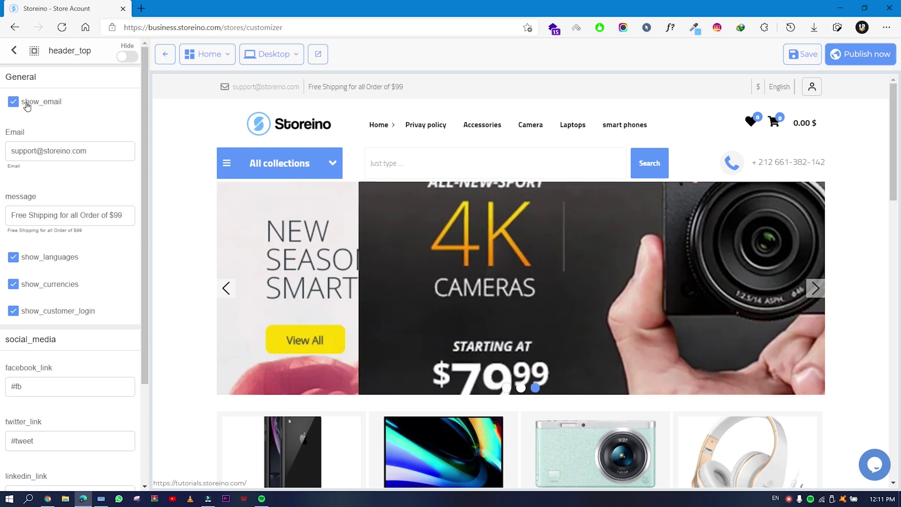
Inspect the store email and shipping message fields in header_top
{"action": "scroll", "coordinate": [65, 156], "scroll_direction": "down", "scroll_amount": 2}
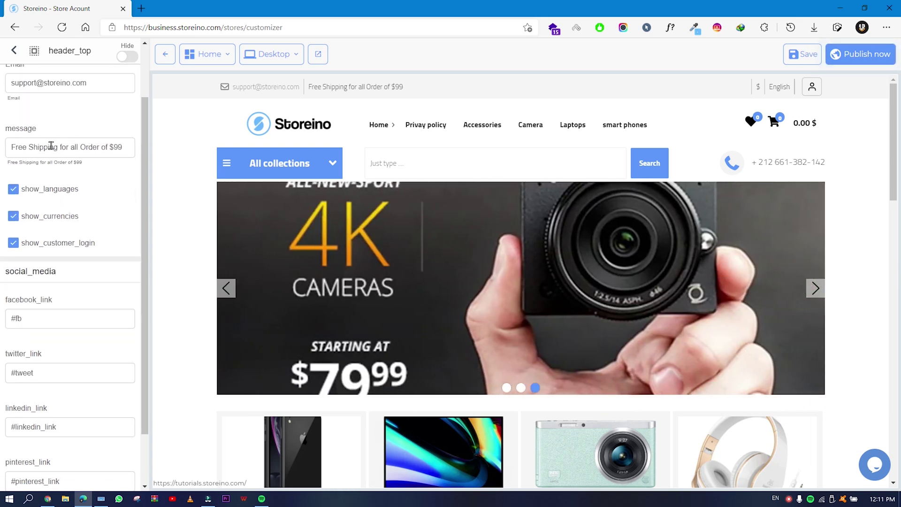
{"action": "left_click_drag", "start_coordinate": [32, 147], "coordinate": [123, 146]}
{"action": "left_click", "coordinate": [116, 147]}
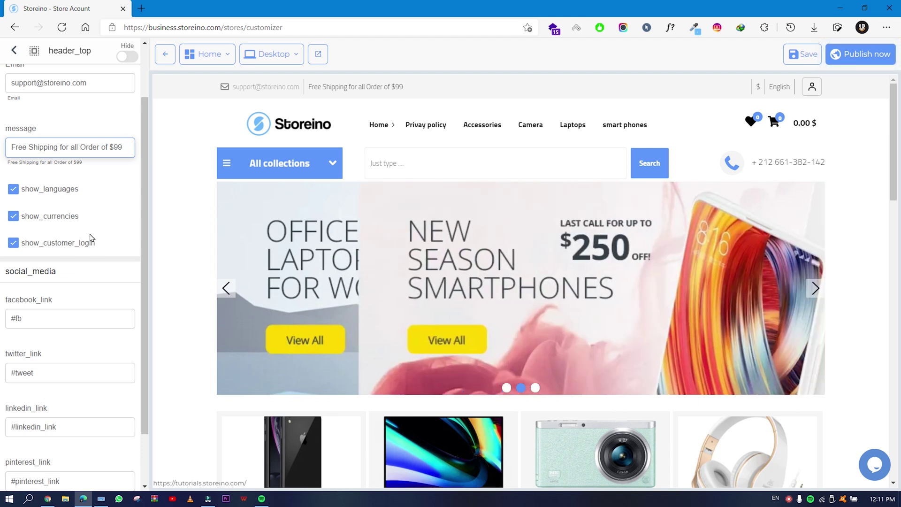
{"action": "scroll", "coordinate": [91, 238], "scroll_direction": "up", "scroll_amount": 2}
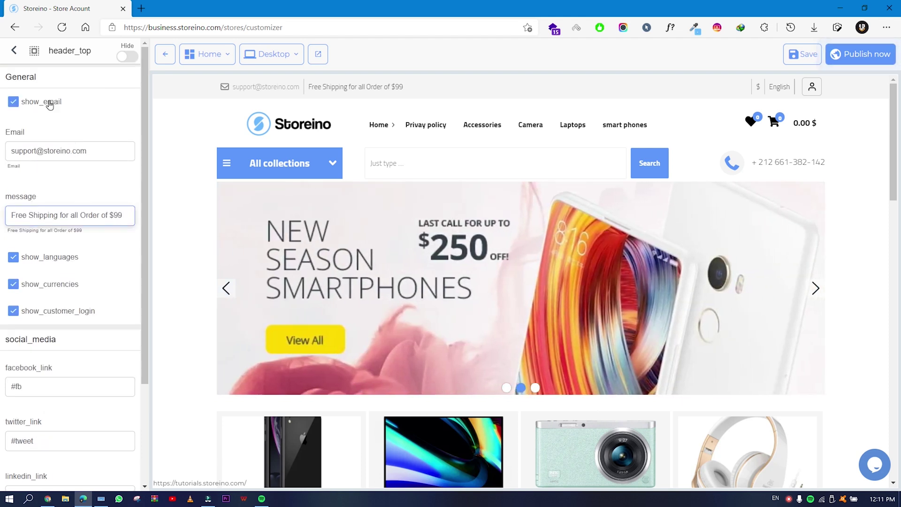
{"action": "double_click", "coordinate": [14, 106]}
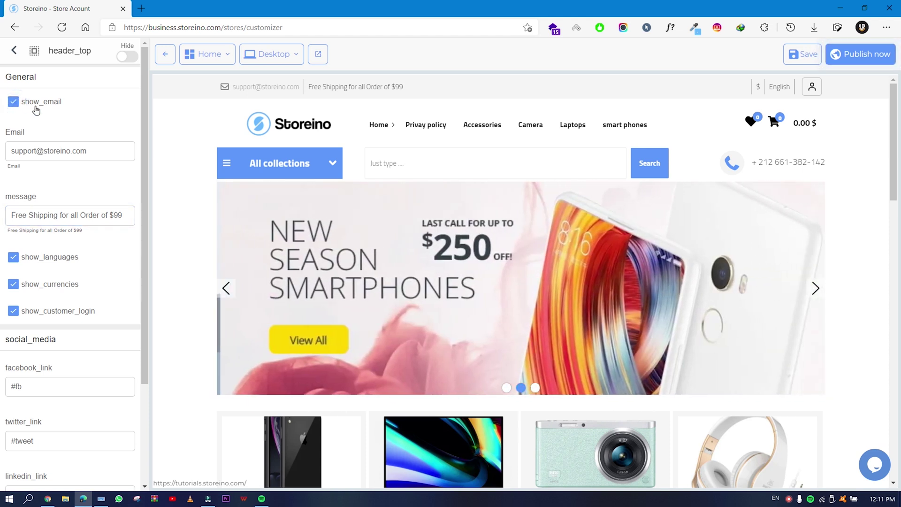
{"action": "triple_click", "coordinate": [98, 147]}
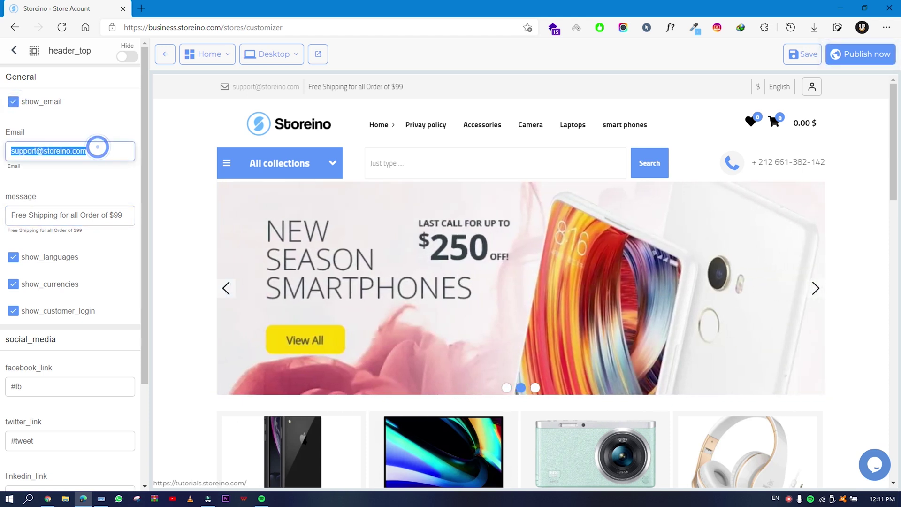
{"action": "left_click", "coordinate": [67, 106]}
{"action": "left_click_drag", "start_coordinate": [77, 215], "coordinate": [12, 215]}
{"action": "left_click", "coordinate": [42, 211]}
{"action": "left_click_drag", "start_coordinate": [12, 216], "coordinate": [120, 215]}
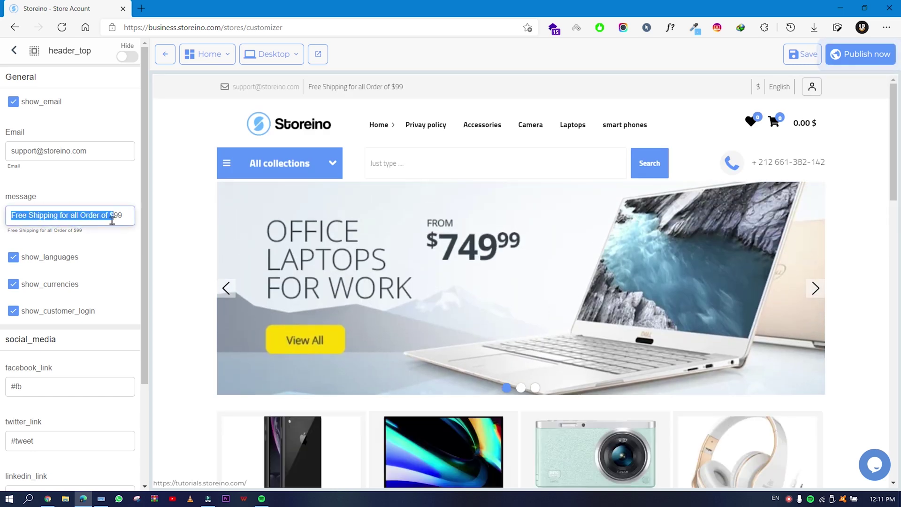
{"action": "scroll", "coordinate": [101, 240], "scroll_direction": "down", "scroll_amount": 2}
{"action": "left_click", "coordinate": [104, 216]}
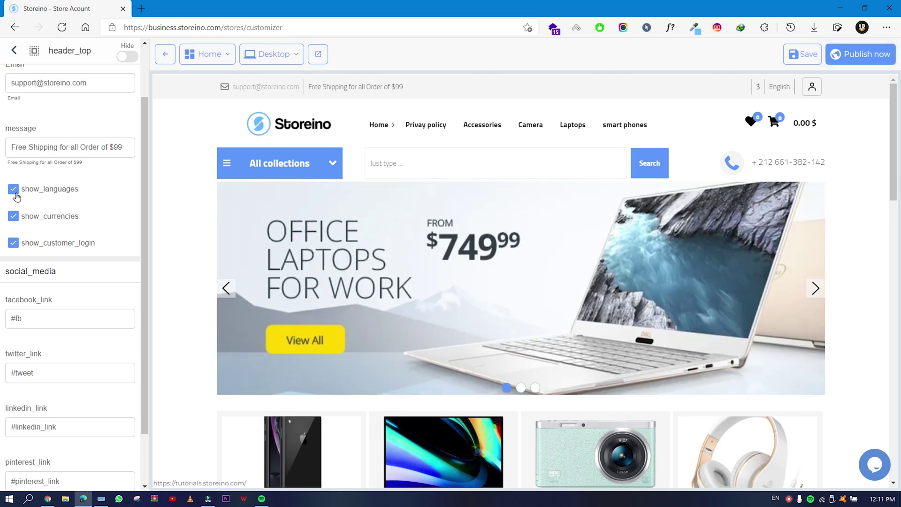
Turn off show_languages and show_currencies, then review the facebook, twitter and linkedin links
{"action": "left_click", "coordinate": [15, 192]}
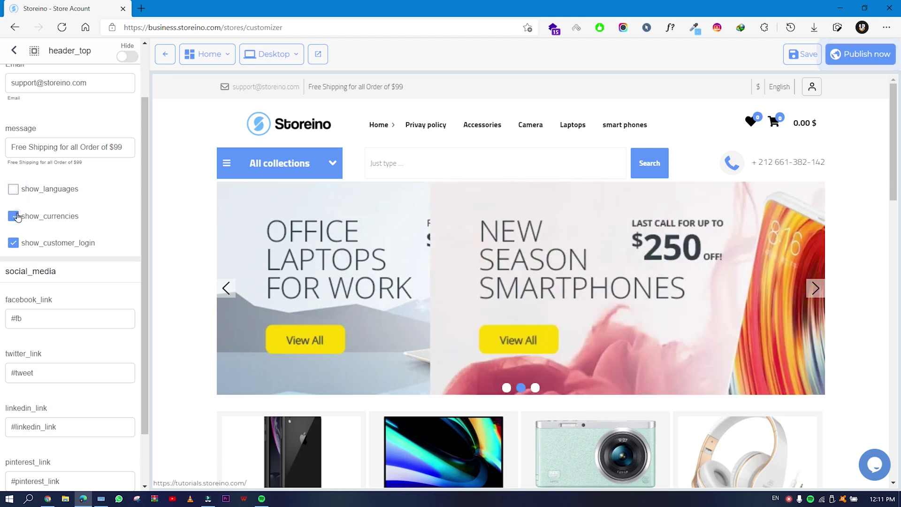
{"action": "left_click", "coordinate": [13, 216]}
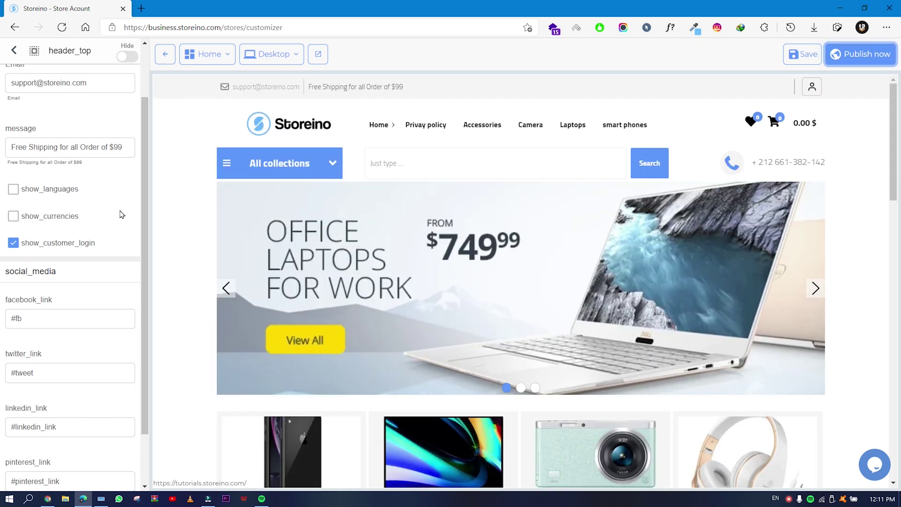
{"action": "scroll", "coordinate": [85, 226], "scroll_direction": "down", "scroll_amount": 1}
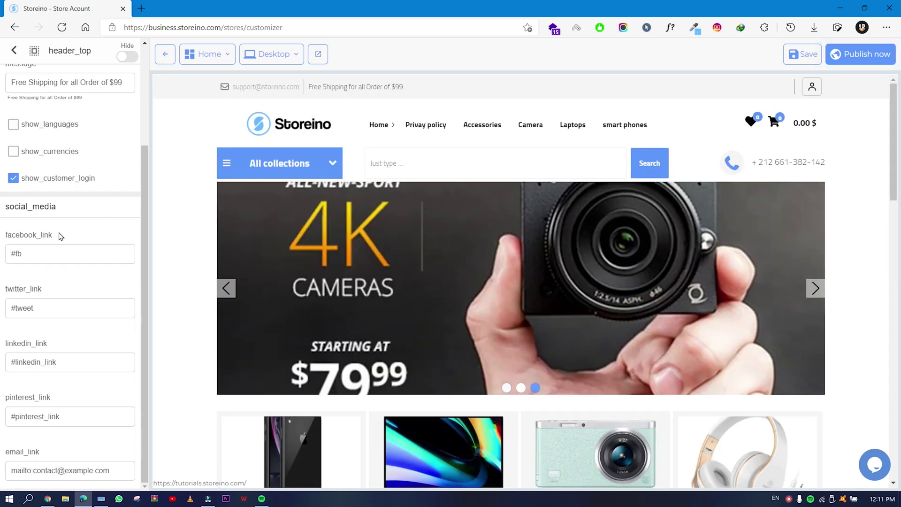
{"action": "triple_click", "coordinate": [51, 250]}
{"action": "triple_click", "coordinate": [47, 312]}
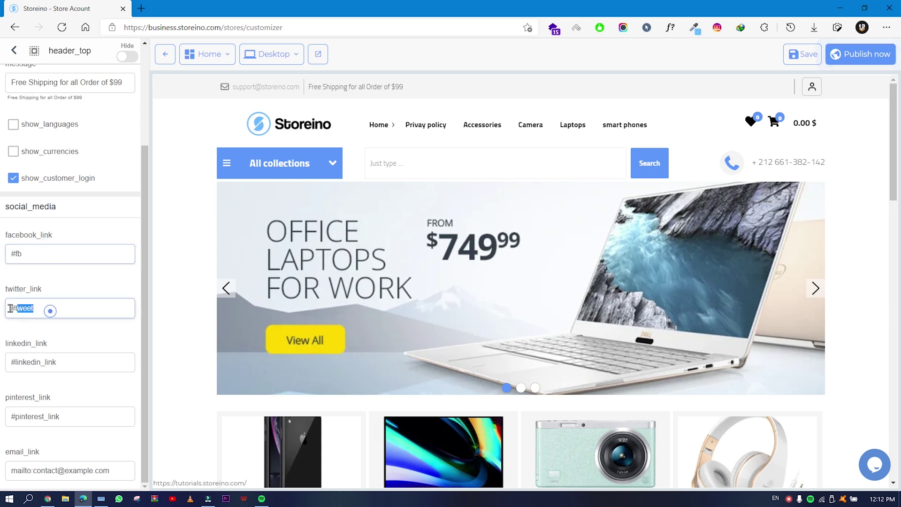
{"action": "triple_click", "coordinate": [70, 366]}
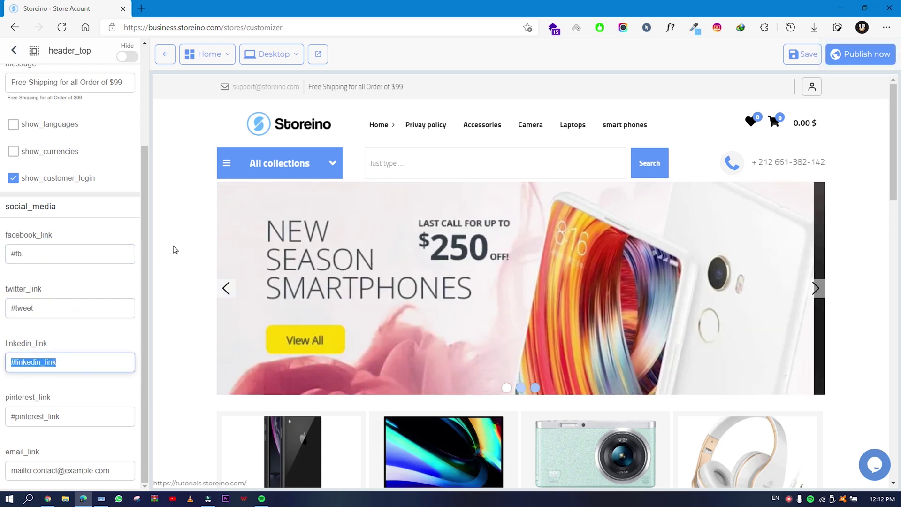
{"action": "scroll", "coordinate": [80, 248], "scroll_direction": "up", "scroll_amount": 2}
{"action": "scroll", "coordinate": [81, 248], "scroll_direction": "up", "scroll_amount": 1}
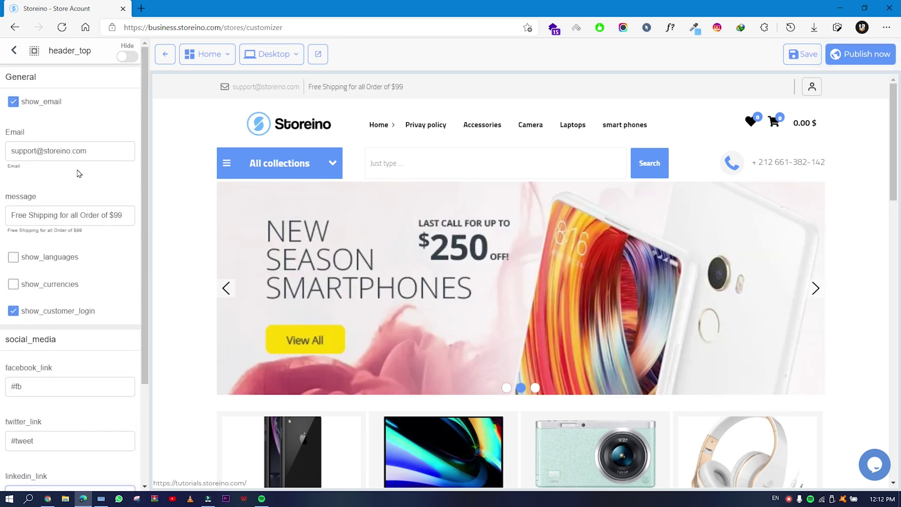
Open the header section and set logo_height to 59
{"action": "left_click", "coordinate": [14, 50]}
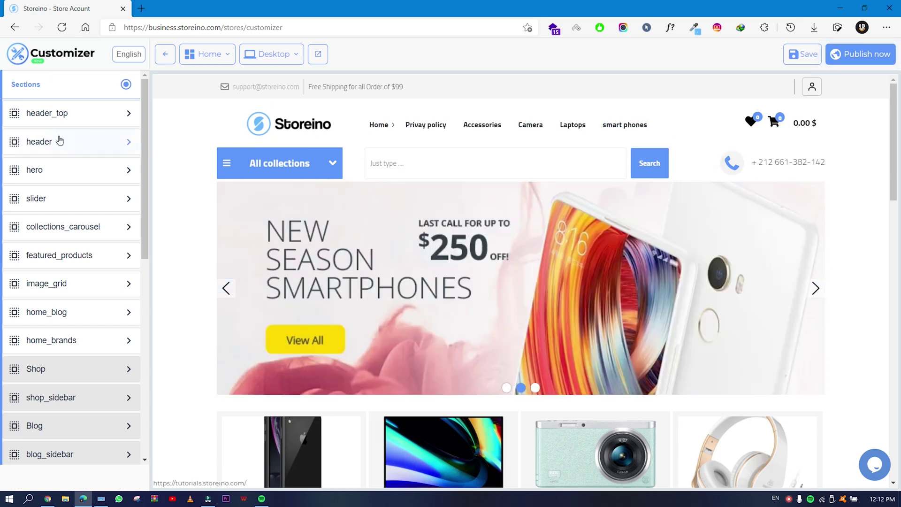
{"action": "left_click", "coordinate": [57, 141]}
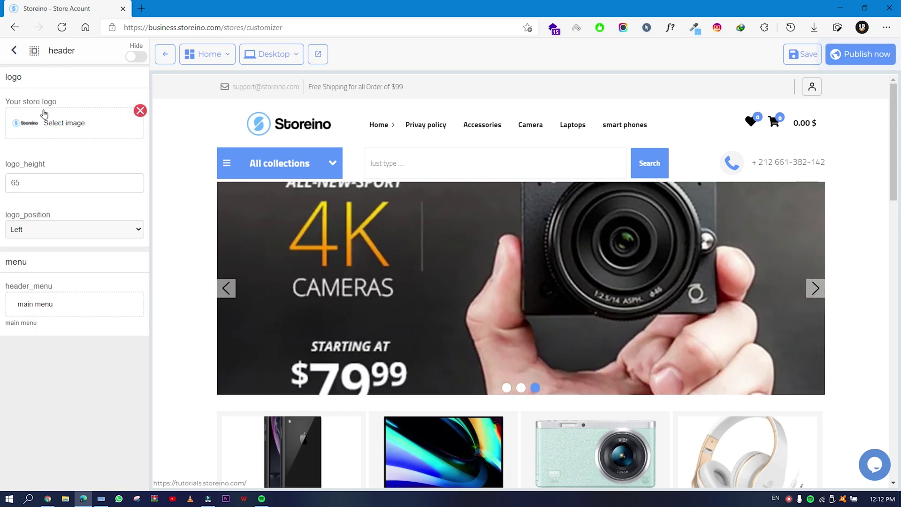
{"action": "triple_click", "coordinate": [61, 104]}
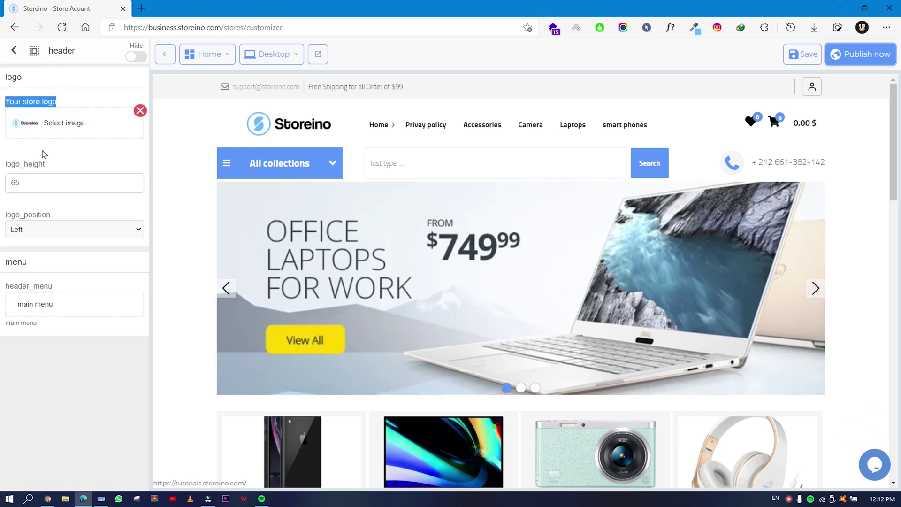
{"action": "triple_click", "coordinate": [72, 170]}
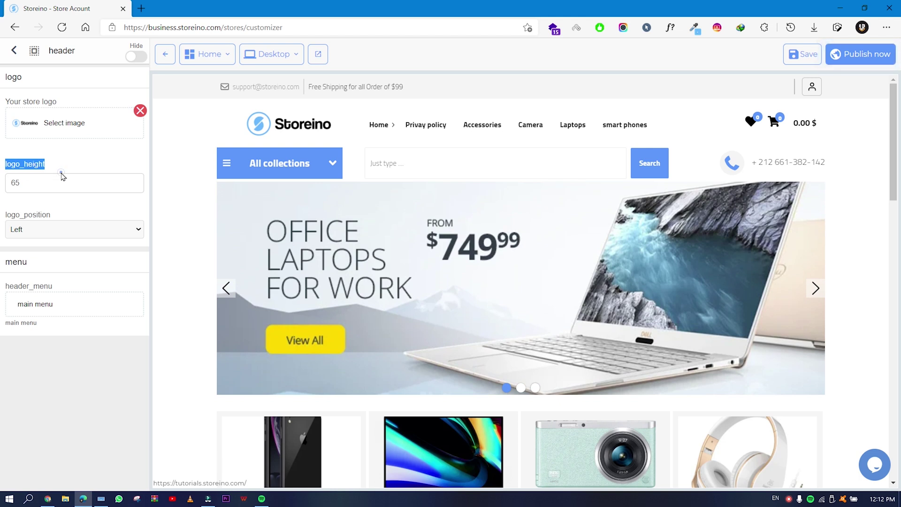
{"action": "left_click", "coordinate": [136, 184]}
{"action": "left_click", "coordinate": [135, 189]}
{"action": "left_click", "coordinate": [94, 165]}
Confirm logo_position stays Left and header_menu stays main menu
{"action": "left_click", "coordinate": [31, 237]}
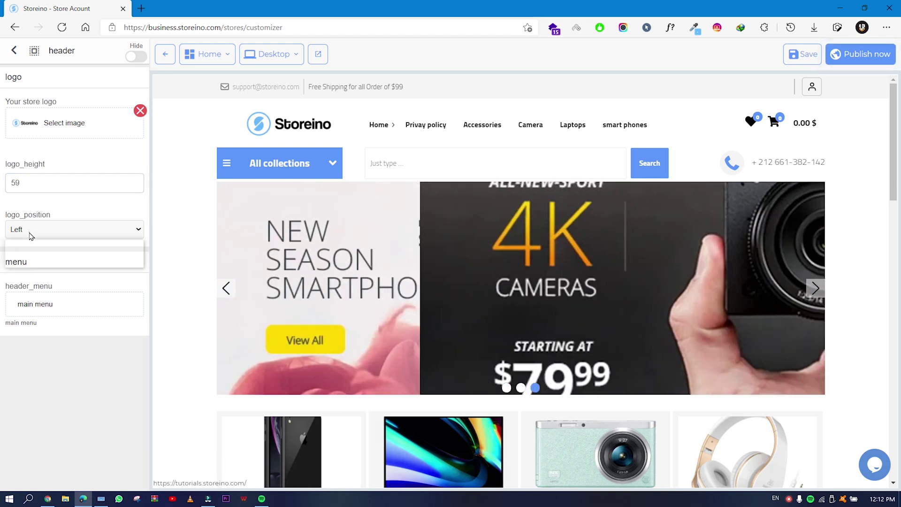
{"action": "left_click", "coordinate": [30, 236]}
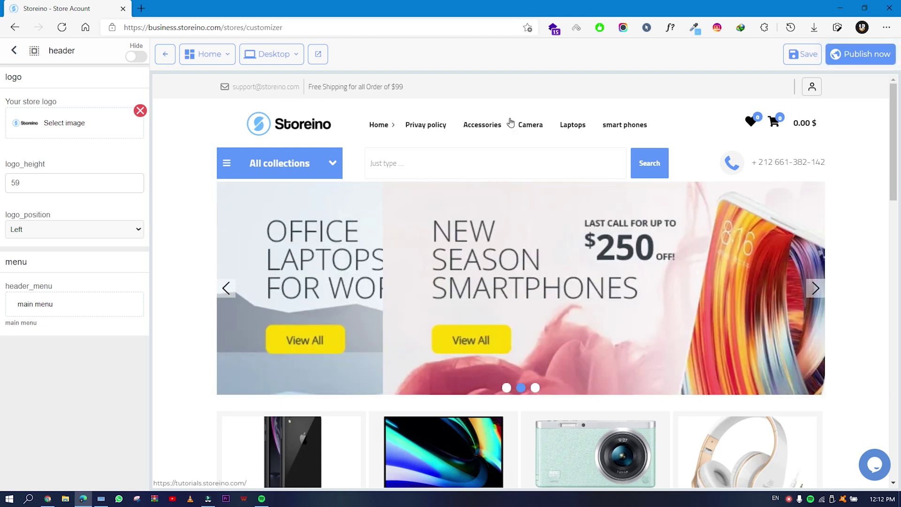
{"action": "left_click", "coordinate": [23, 306]}
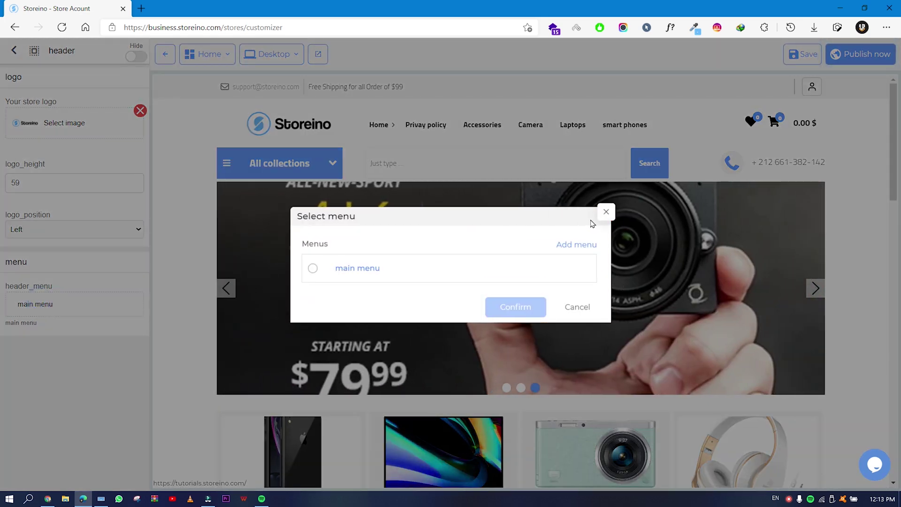
{"action": "left_click", "coordinate": [601, 215]}
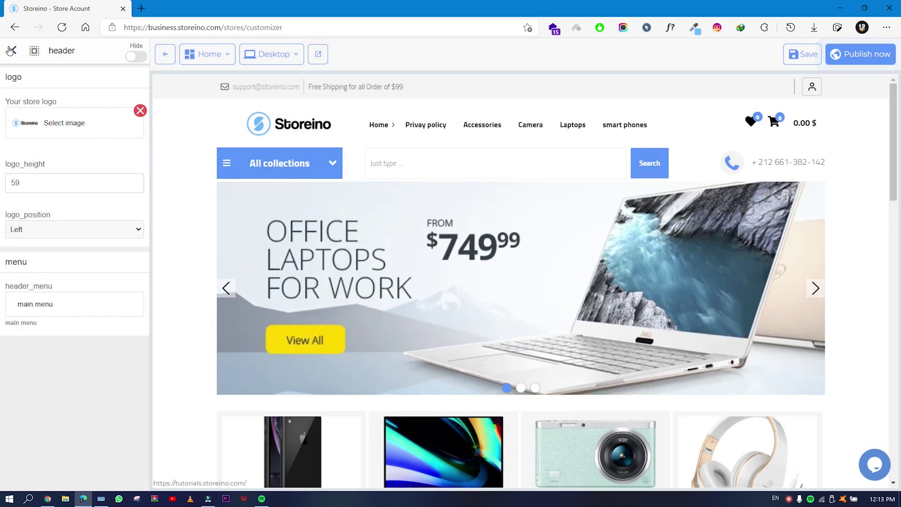
Open the hero section and change the collections menu heading to 'All categories'
{"action": "left_click", "coordinate": [10, 51]}
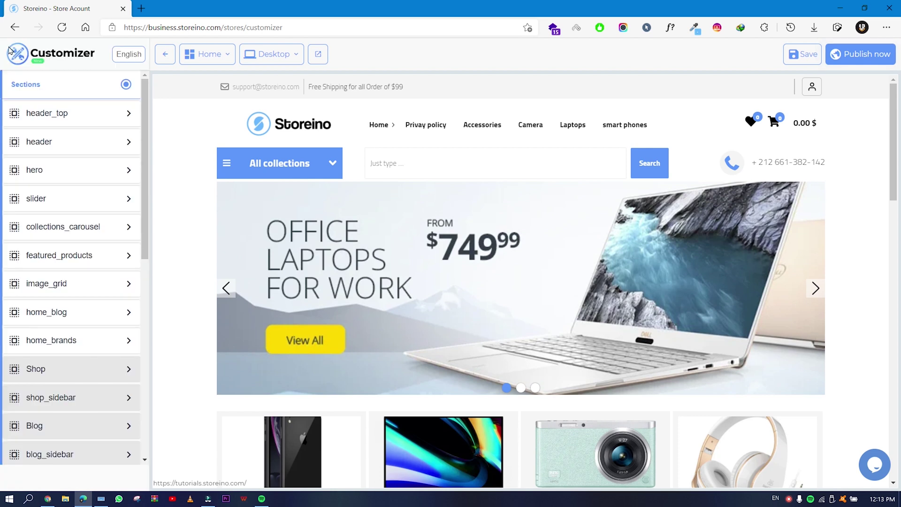
{"action": "left_click", "coordinate": [86, 173]}
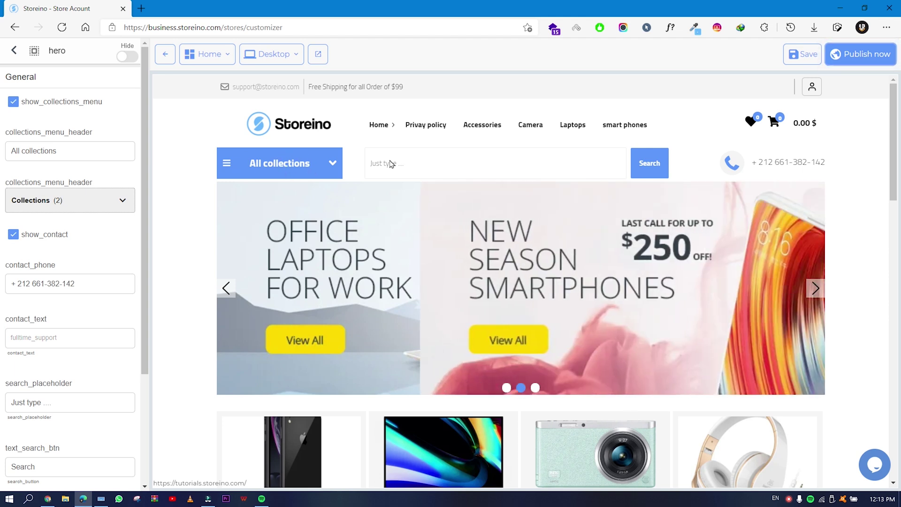
{"action": "left_click", "coordinate": [439, 163]}
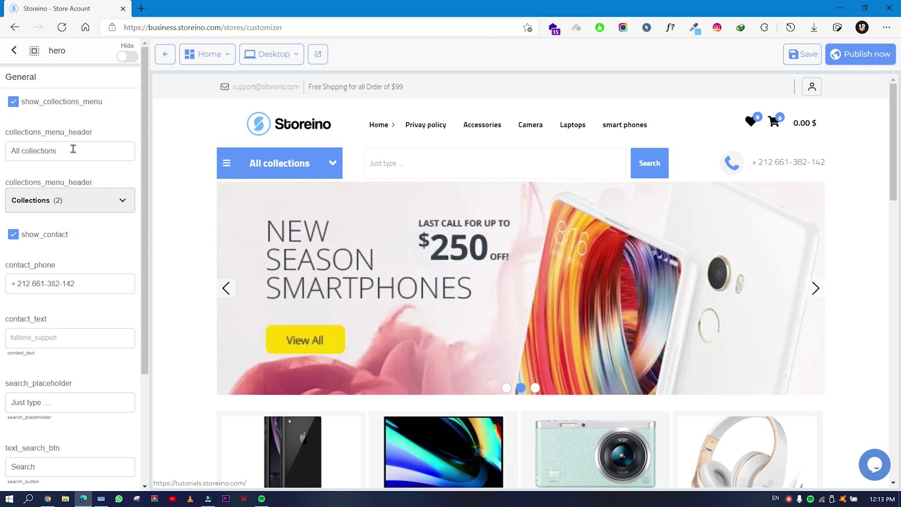
{"action": "left_click_drag", "start_coordinate": [72, 150], "coordinate": [34, 149]}
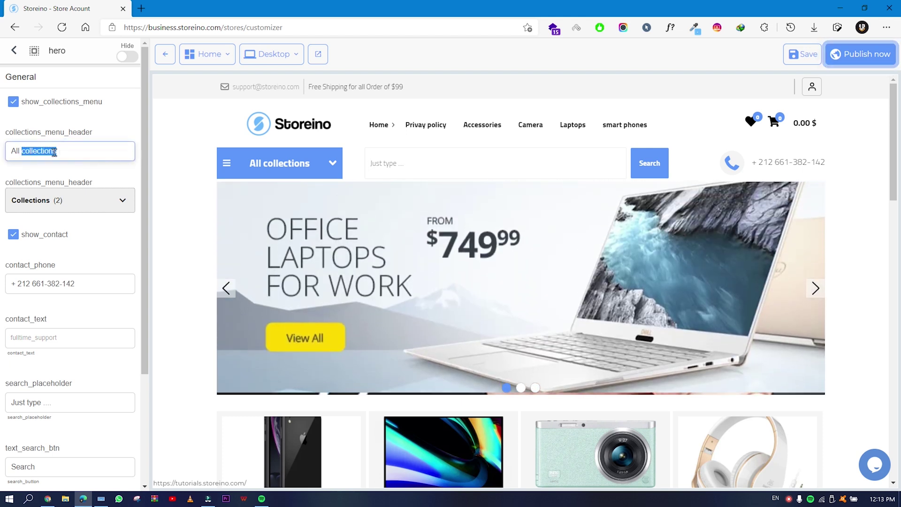
{"action": "type", "text": "categori"}
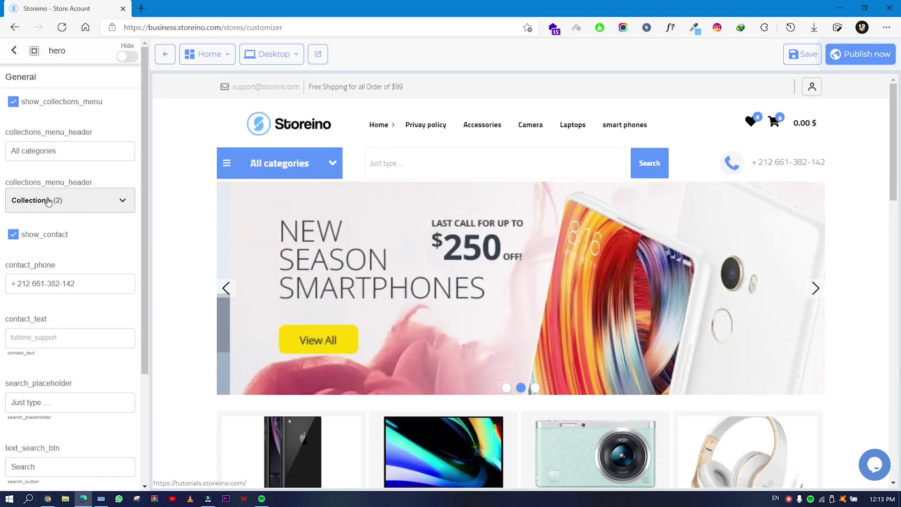
{"action": "left_click", "coordinate": [69, 200]}
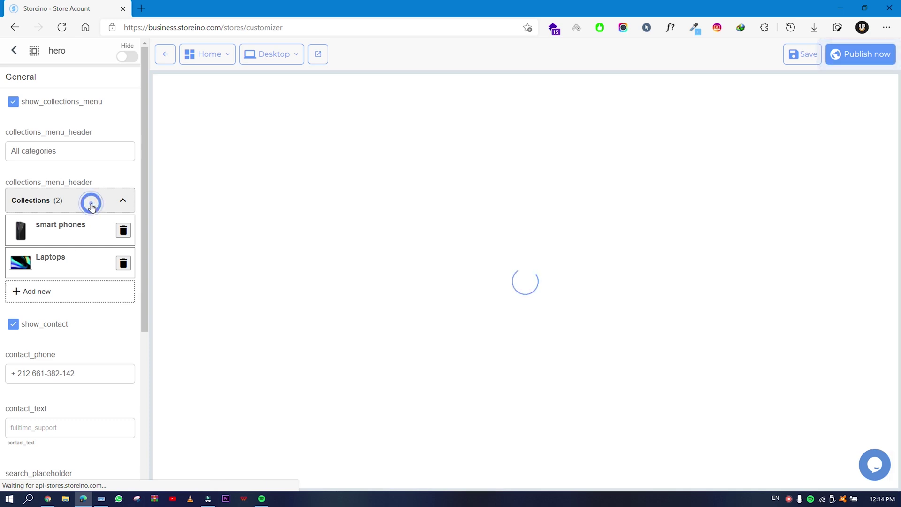
Collapse the menu collections list and review the hero's contact phone and contact text fields
{"action": "left_click", "coordinate": [91, 203]}
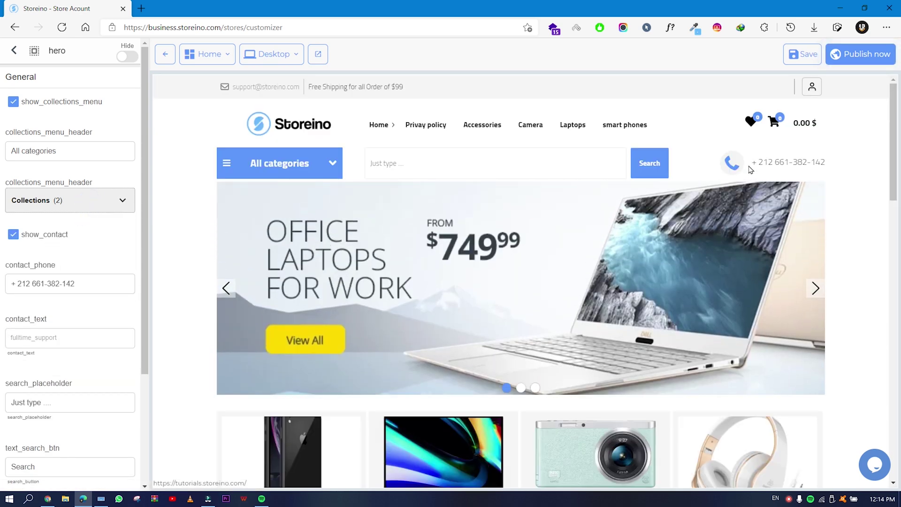
{"action": "scroll", "coordinate": [125, 249], "scroll_direction": "down", "scroll_amount": 3}
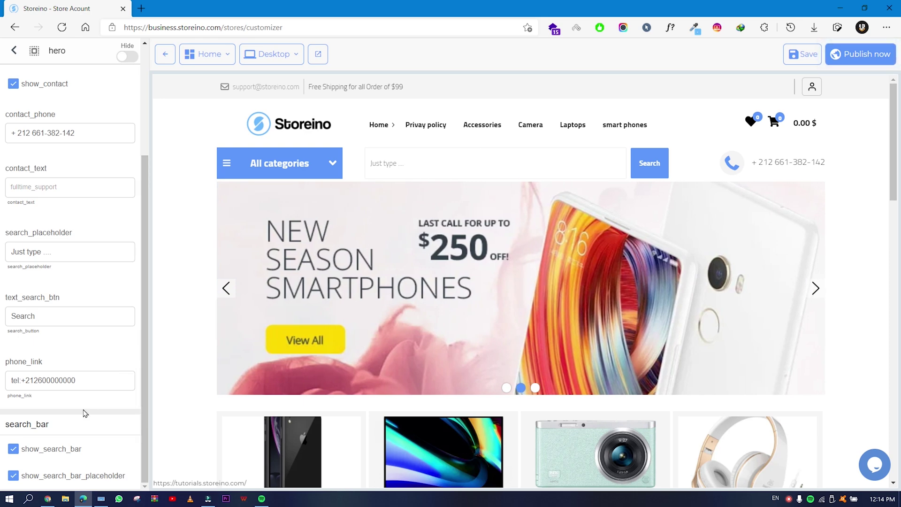
{"action": "scroll", "coordinate": [42, 456], "scroll_direction": "up", "scroll_amount": 3}
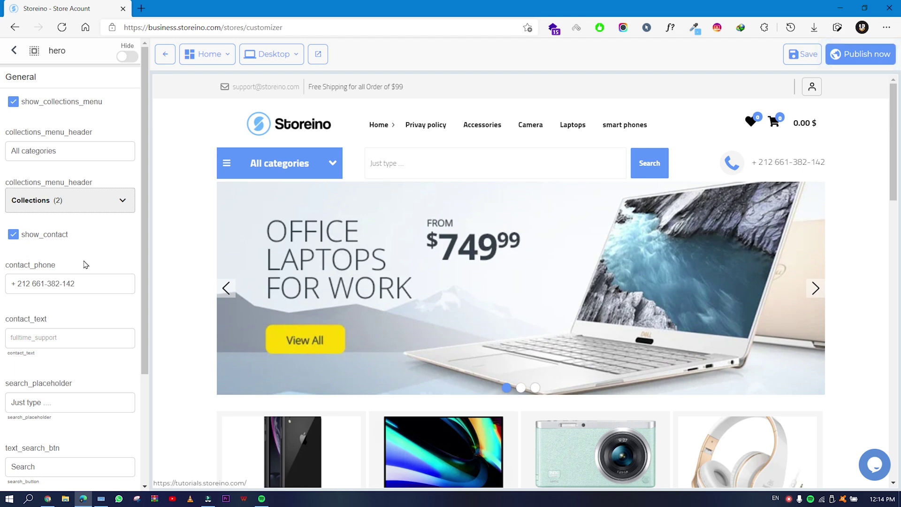
{"action": "triple_click", "coordinate": [87, 281]}
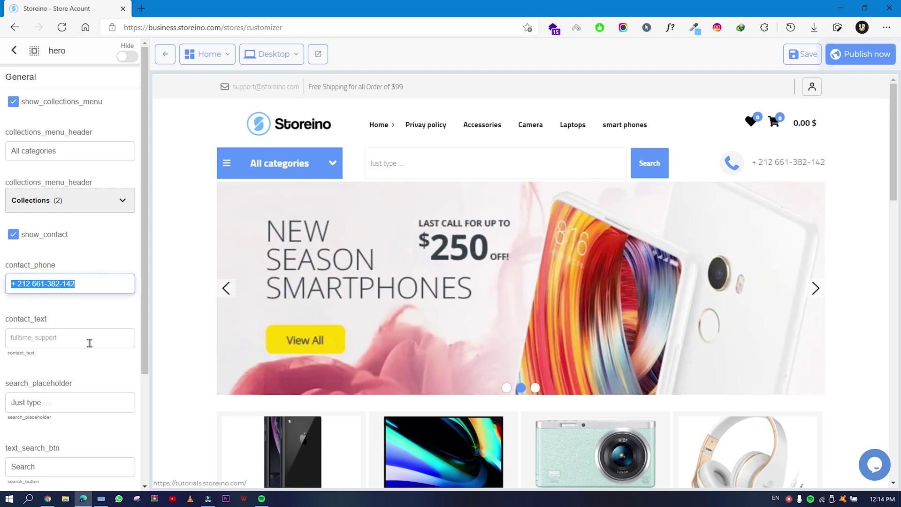
{"action": "left_click", "coordinate": [89, 341]}
{"action": "scroll", "coordinate": [94, 314], "scroll_direction": "down", "scroll_amount": 2}
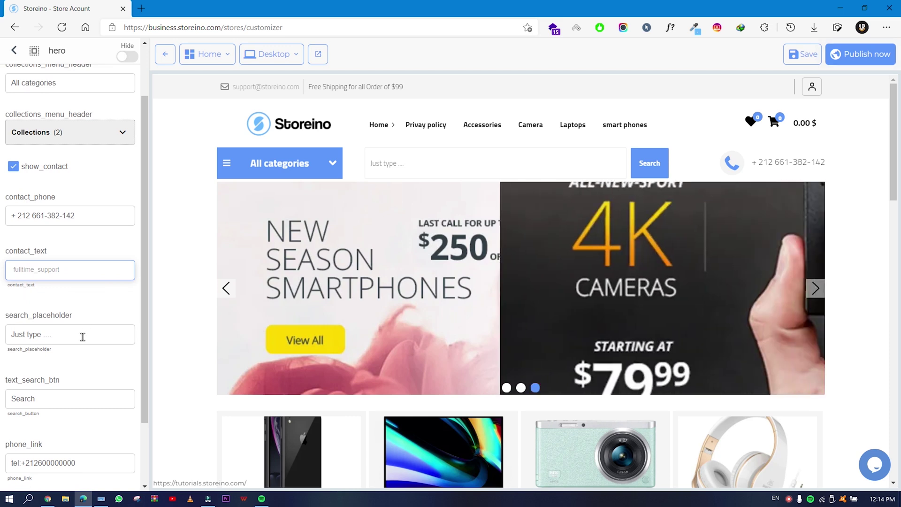
Set the search button label to 'find' and return to the Sections list
{"action": "triple_click", "coordinate": [80, 334]}
{"action": "left_click", "coordinate": [85, 314]}
{"action": "scroll", "coordinate": [85, 312], "scroll_direction": "down", "scroll_amount": 3}
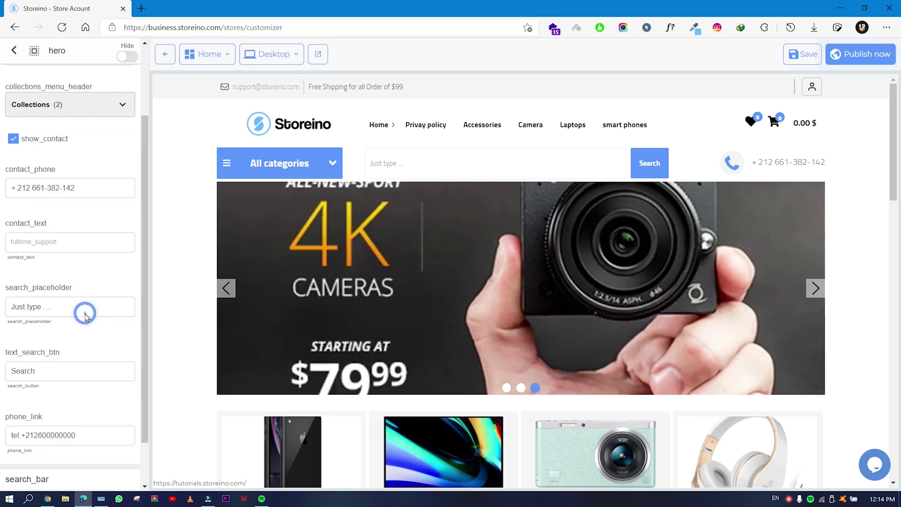
{"action": "triple_click", "coordinate": [75, 318]}
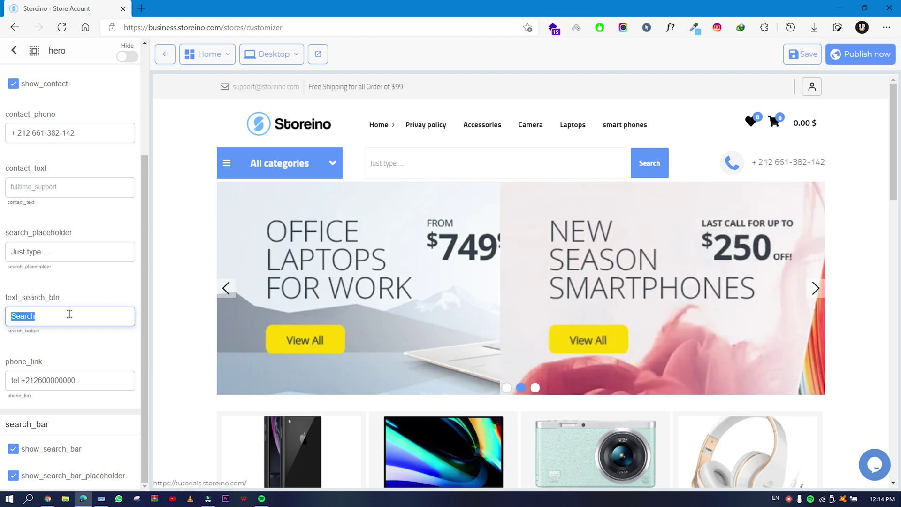
{"action": "type", "text": "find"}
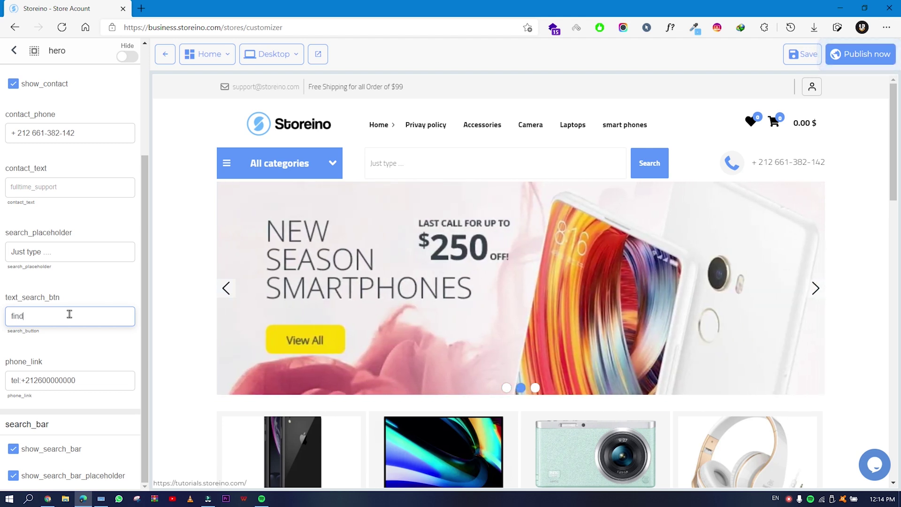
{"action": "left_click", "coordinate": [72, 283]}
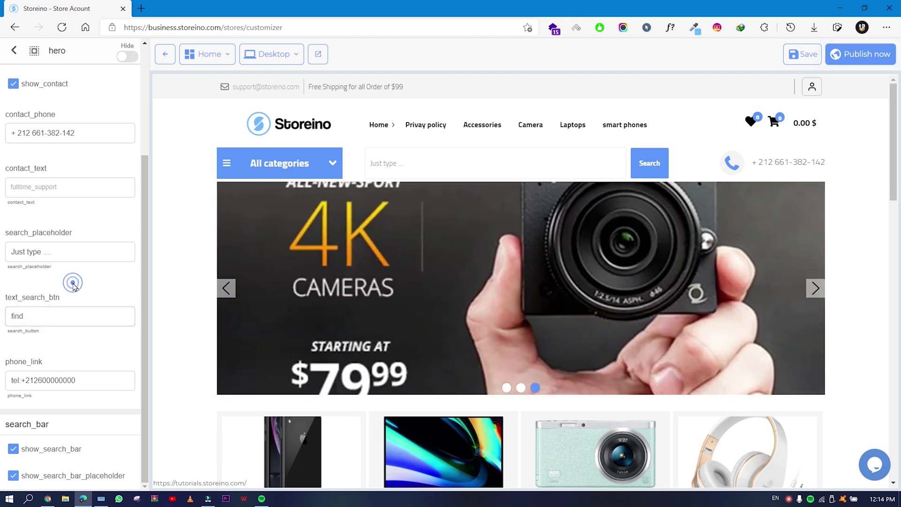
{"action": "scroll", "coordinate": [73, 286], "scroll_direction": "up", "scroll_amount": 3}
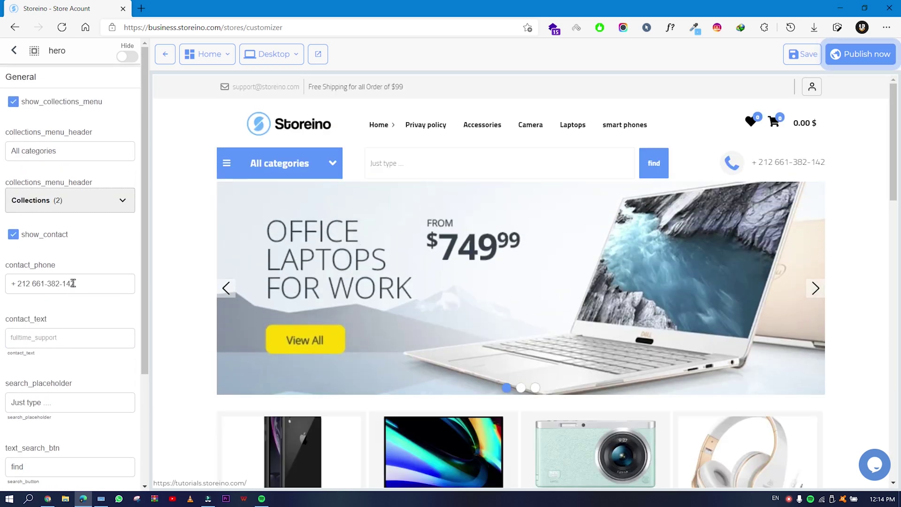
{"action": "left_click", "coordinate": [8, 56]}
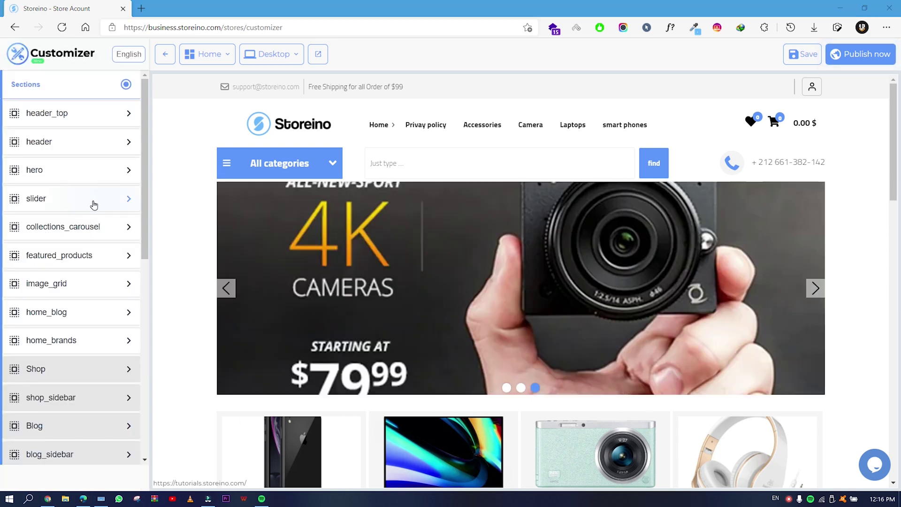
Open the slider section and review its pagination, autoplay, next/prev and height options
{"action": "left_click", "coordinate": [91, 200]}
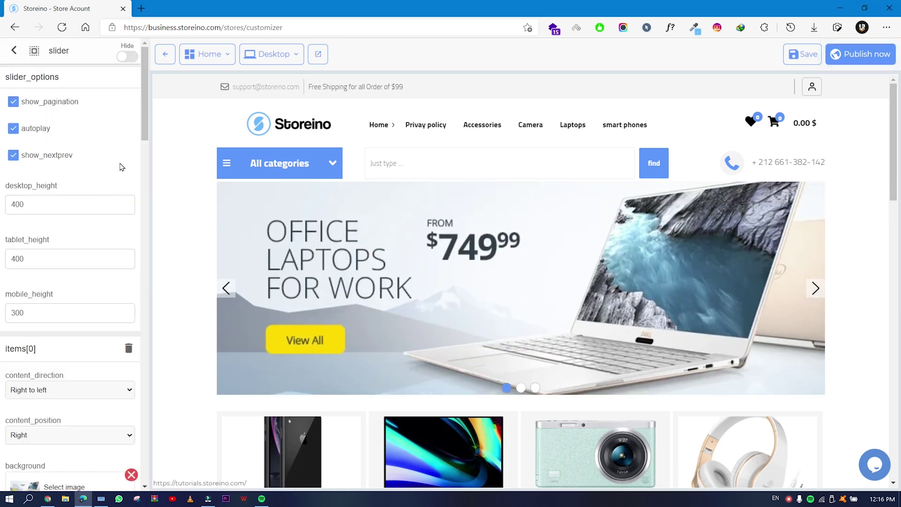
{"action": "scroll", "coordinate": [115, 211], "scroll_direction": "down", "scroll_amount": 10}
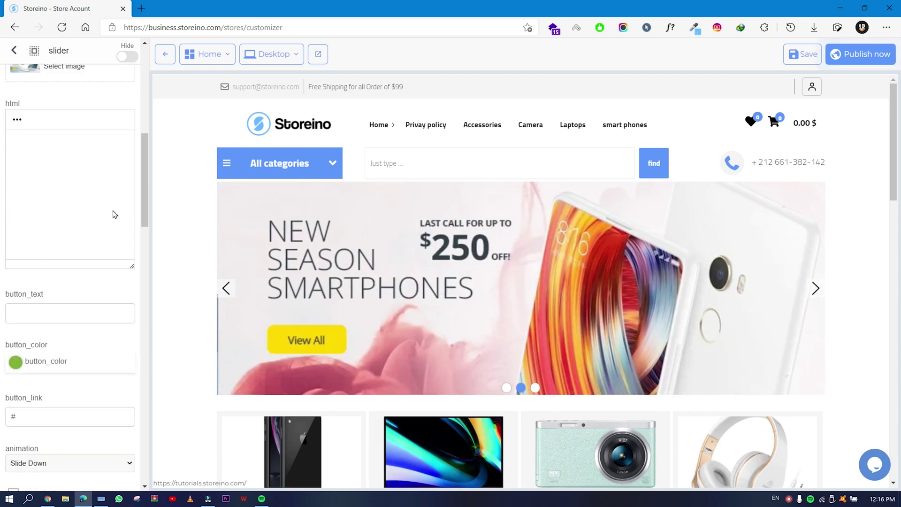
{"action": "scroll", "coordinate": [115, 214], "scroll_direction": "up", "scroll_amount": 10}
{"action": "scroll", "coordinate": [114, 215], "scroll_direction": "up", "scroll_amount": 1}
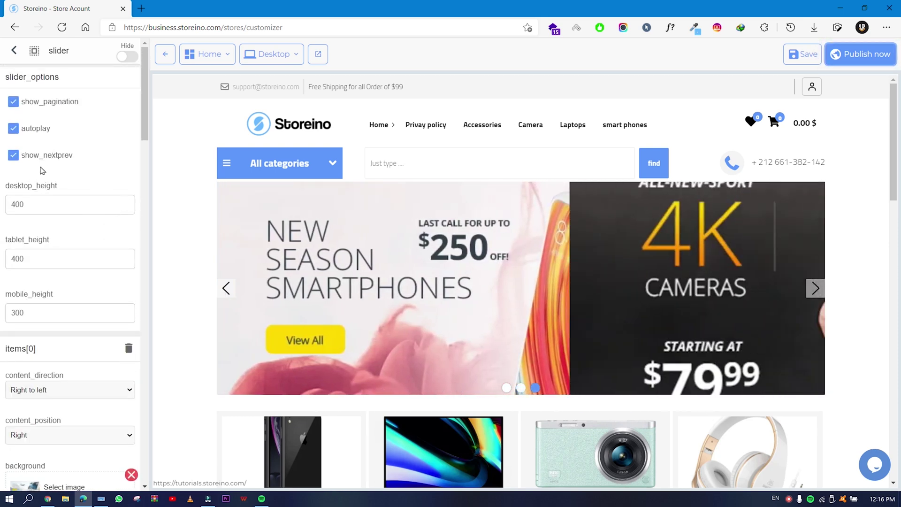
{"action": "scroll", "coordinate": [101, 195], "scroll_direction": "down", "scroll_amount": 2}
{"action": "scroll", "coordinate": [101, 194], "scroll_direction": "up", "scroll_amount": 2}
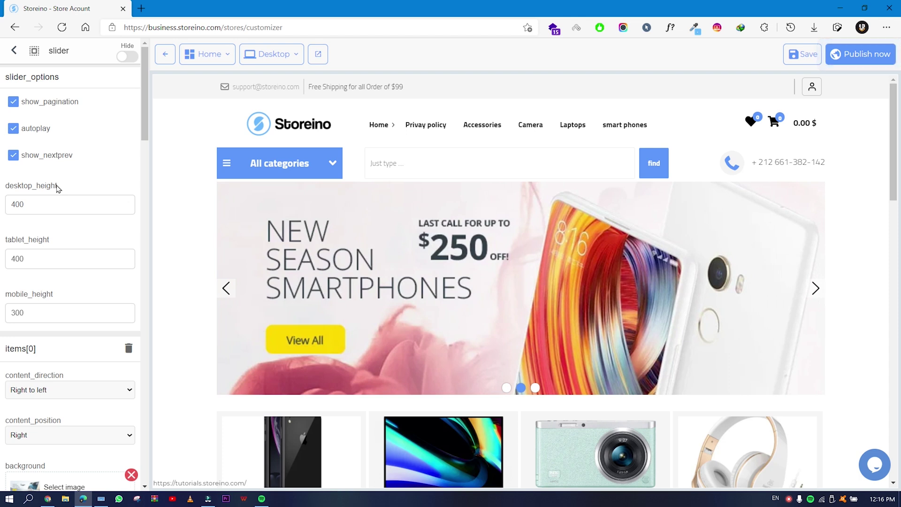
{"action": "left_click_drag", "start_coordinate": [56, 186], "coordinate": [21, 186]}
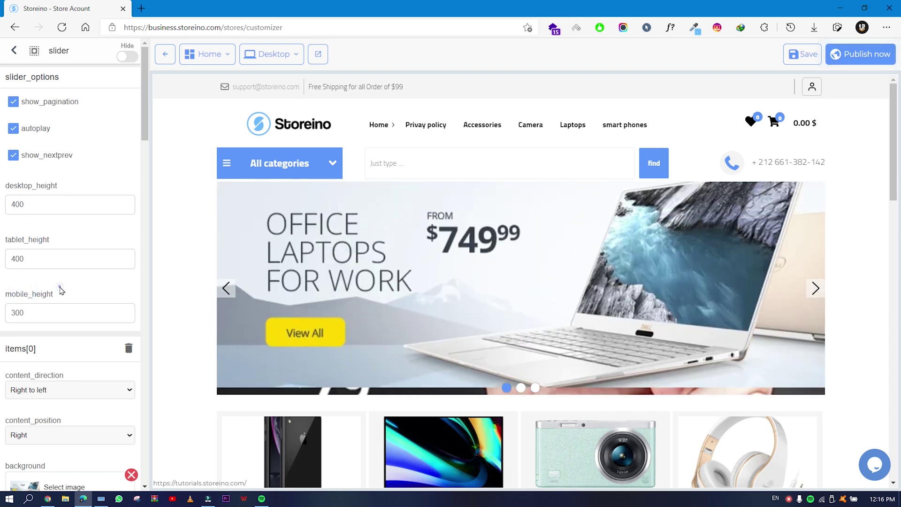
Switch the preview to Mobile and set the slider's mobile_height to 100
{"action": "left_click", "coordinate": [295, 56]}
{"action": "left_click", "coordinate": [285, 77]}
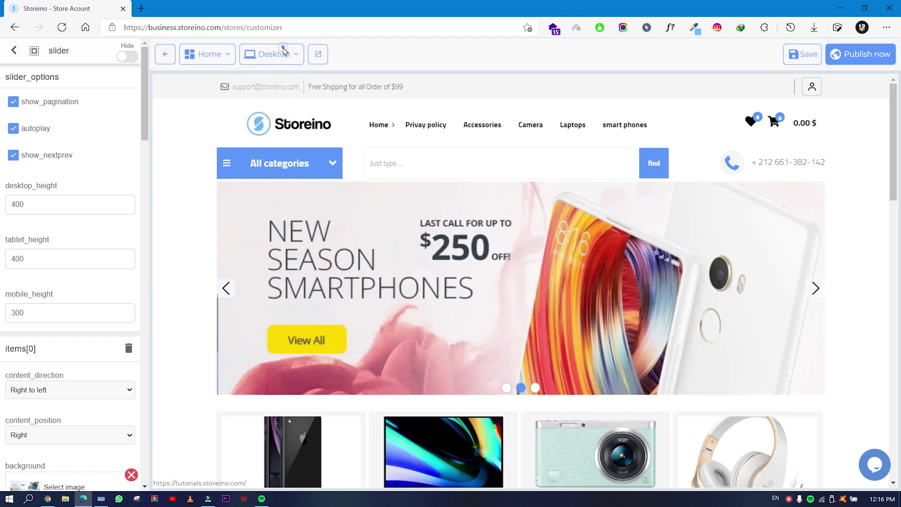
{"action": "left_click", "coordinate": [284, 51]}
{"action": "left_click", "coordinate": [272, 94]}
{"action": "left_click", "coordinate": [277, 54]}
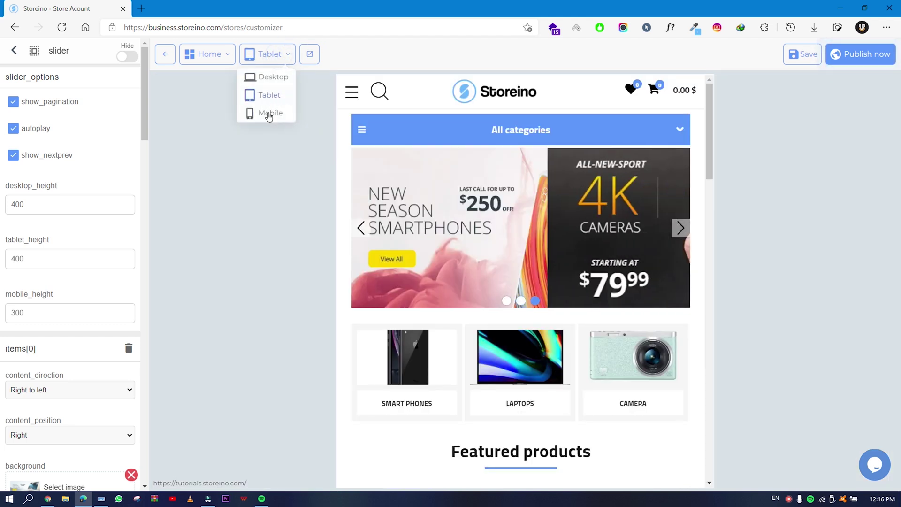
{"action": "left_click", "coordinate": [269, 114]}
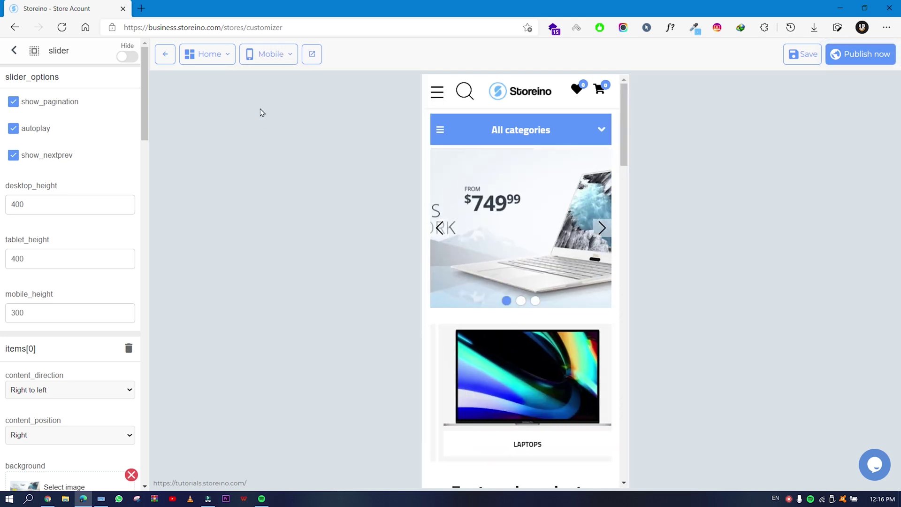
{"action": "double_click", "coordinate": [18, 313]}
{"action": "type", "text": "1"}
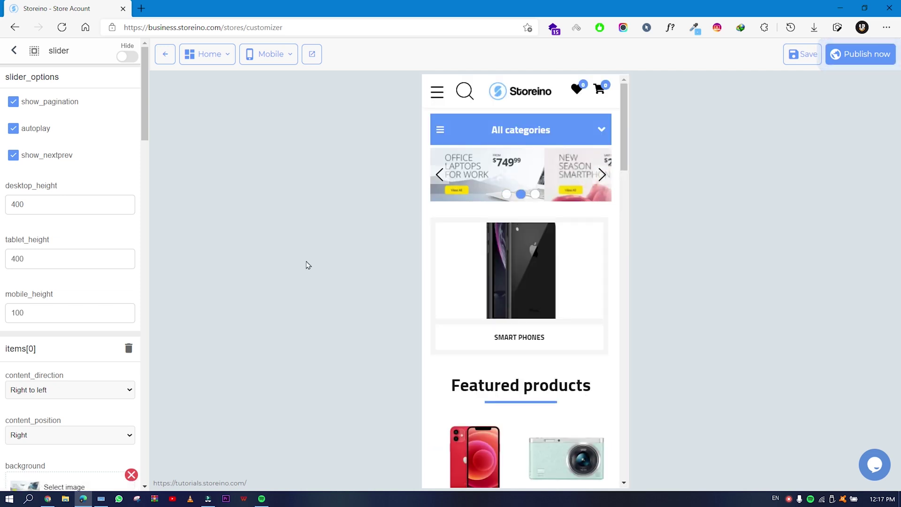
Add a new slide to the slider and expand its items[3] settings
{"action": "scroll", "coordinate": [117, 332], "scroll_direction": "down", "scroll_amount": 3}
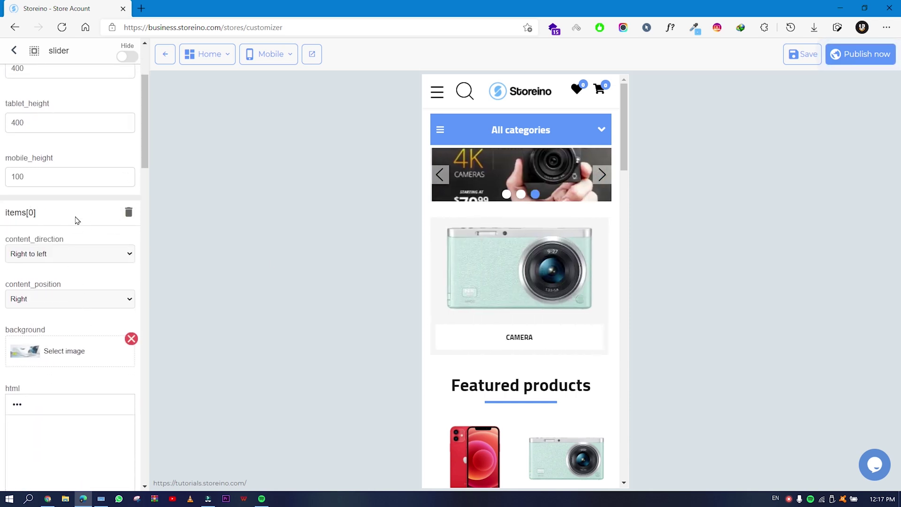
{"action": "scroll", "coordinate": [73, 245], "scroll_direction": "down", "scroll_amount": 7}
{"action": "scroll", "coordinate": [81, 294], "scroll_direction": "down", "scroll_amount": 10}
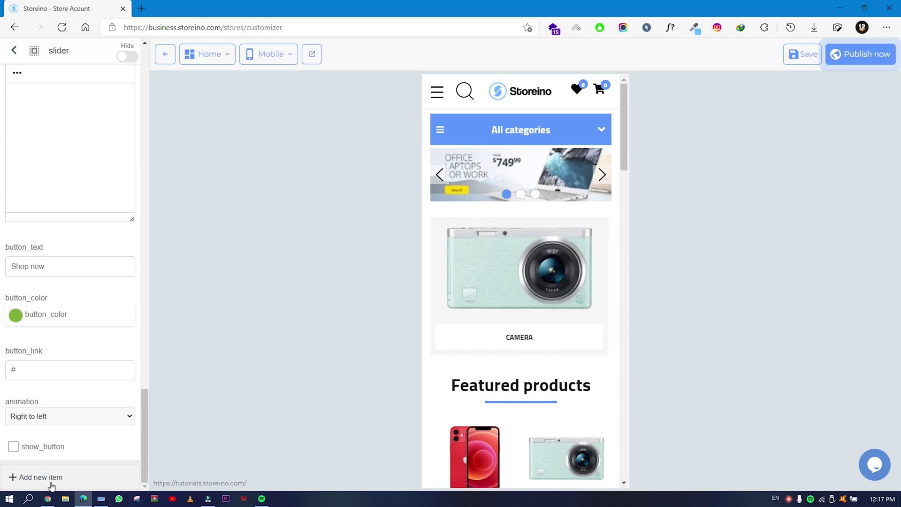
{"action": "left_click", "coordinate": [38, 478]}
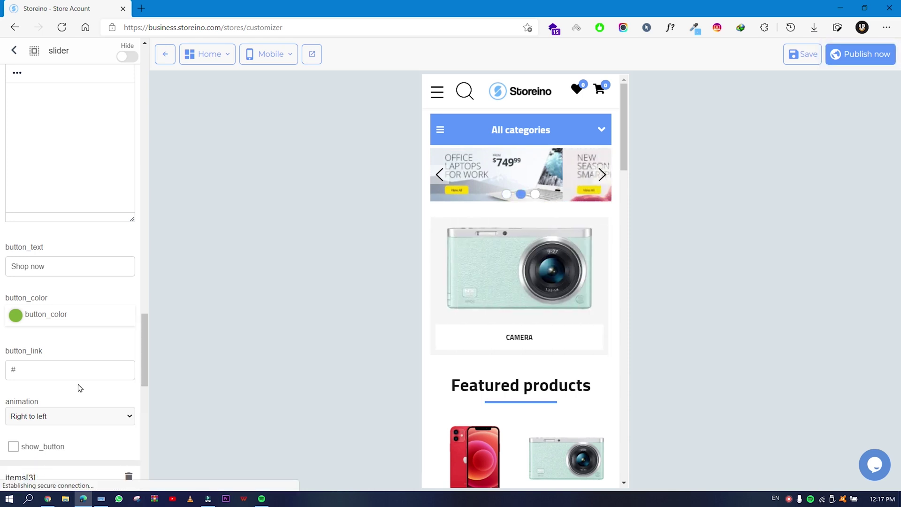
{"action": "scroll", "coordinate": [77, 387], "scroll_direction": "down", "scroll_amount": 4}
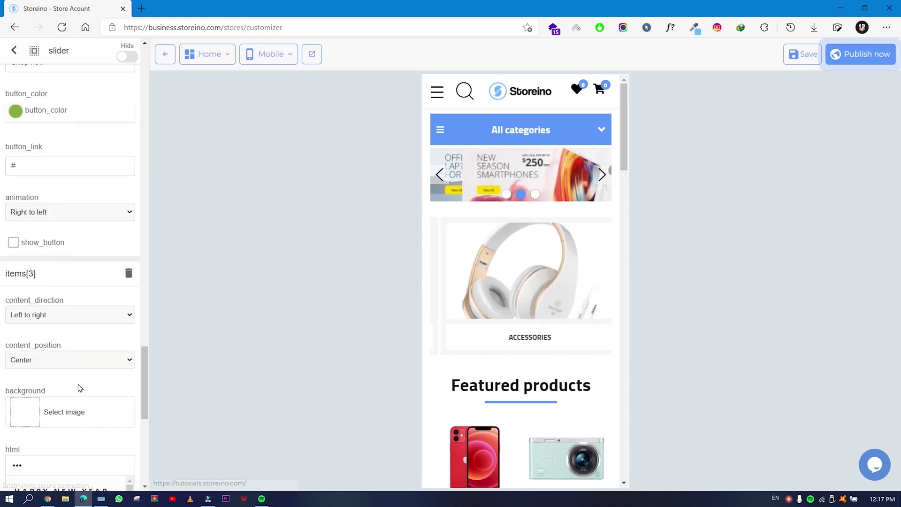
{"action": "double_click", "coordinate": [24, 274]}
{"action": "double_click", "coordinate": [31, 275]}
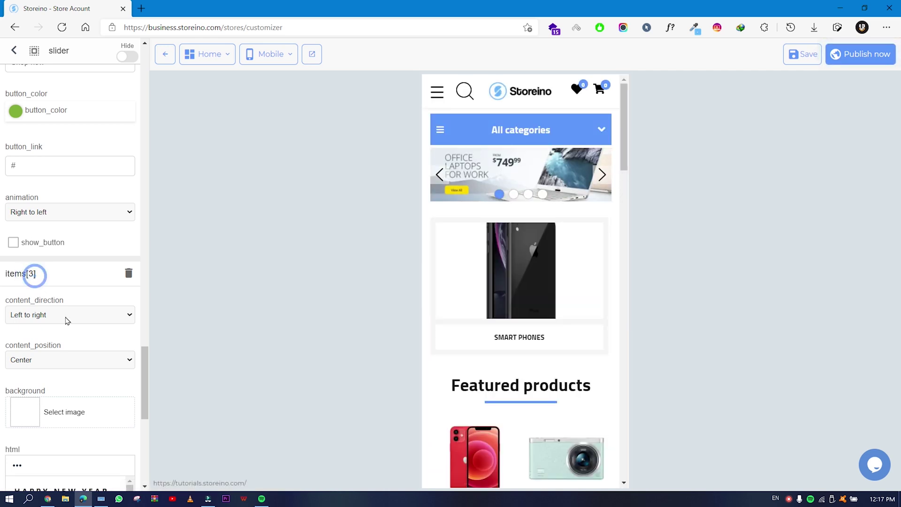
{"action": "scroll", "coordinate": [61, 317], "scroll_direction": "down", "scroll_amount": 3}
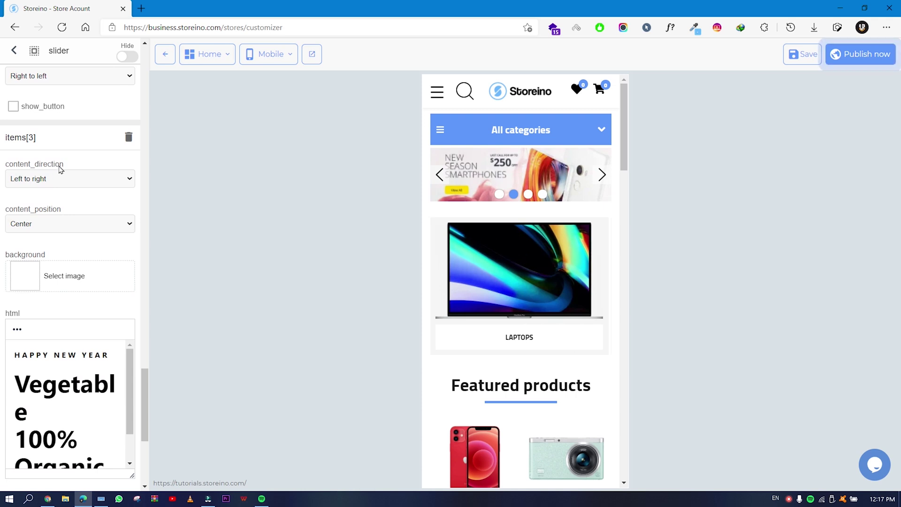
Keep the slide's content direction Left to right and position Center, then review its text
{"action": "left_click", "coordinate": [47, 177]}
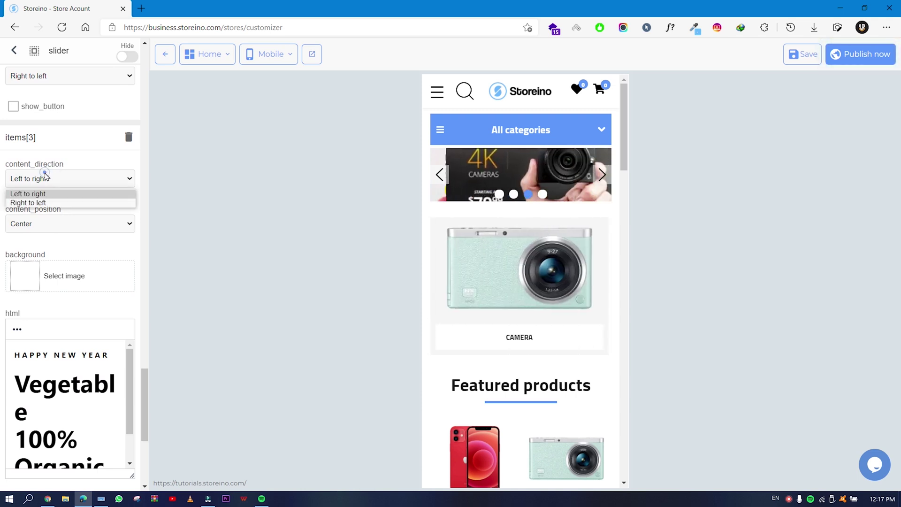
{"action": "left_click", "coordinate": [72, 164]}
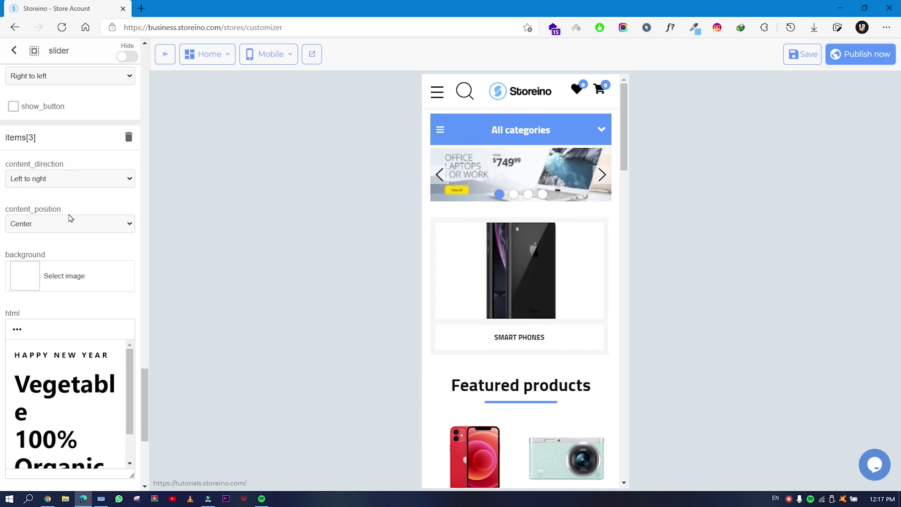
{"action": "scroll", "coordinate": [59, 210], "scroll_direction": "down", "scroll_amount": 2}
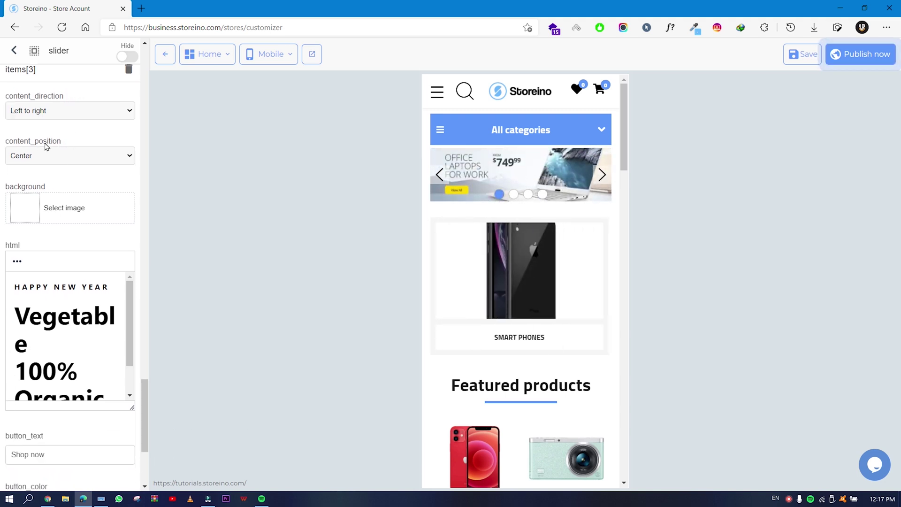
{"action": "left_click", "coordinate": [36, 156]}
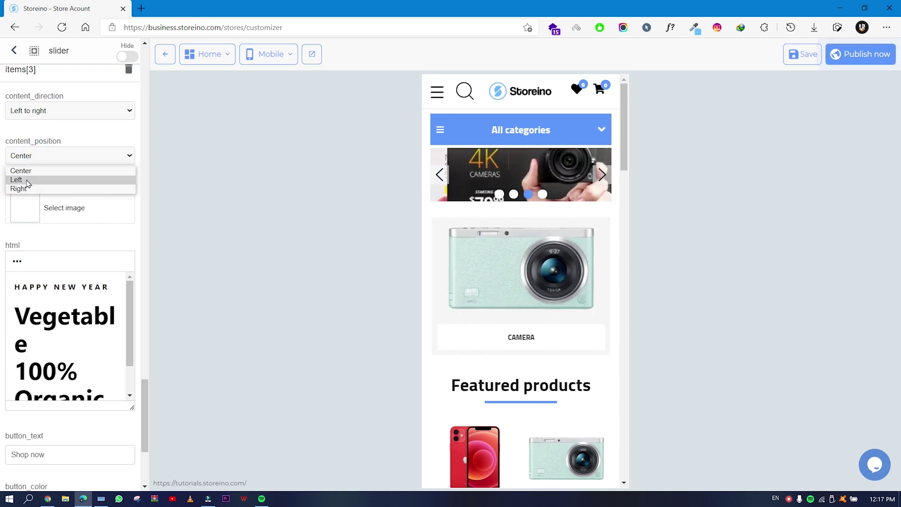
{"action": "left_click", "coordinate": [85, 138]}
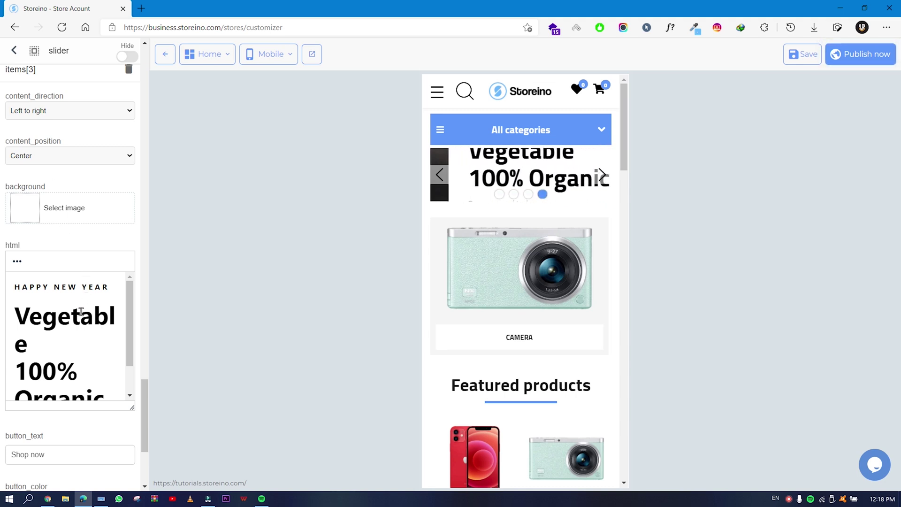
{"action": "scroll", "coordinate": [74, 324], "scroll_direction": "down", "scroll_amount": 1}
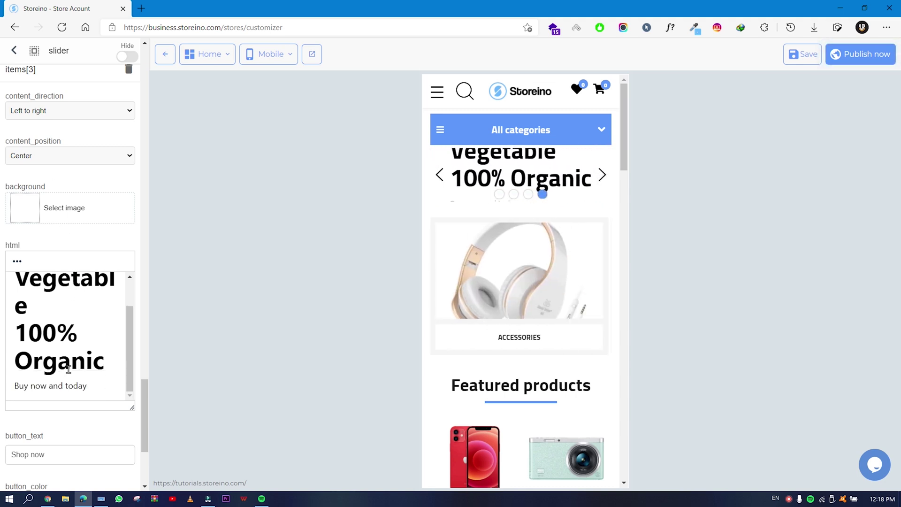
{"action": "scroll", "coordinate": [68, 371], "scroll_direction": "down", "scroll_amount": 3}
{"action": "scroll", "coordinate": [62, 318], "scroll_direction": "up", "scroll_amount": 3}
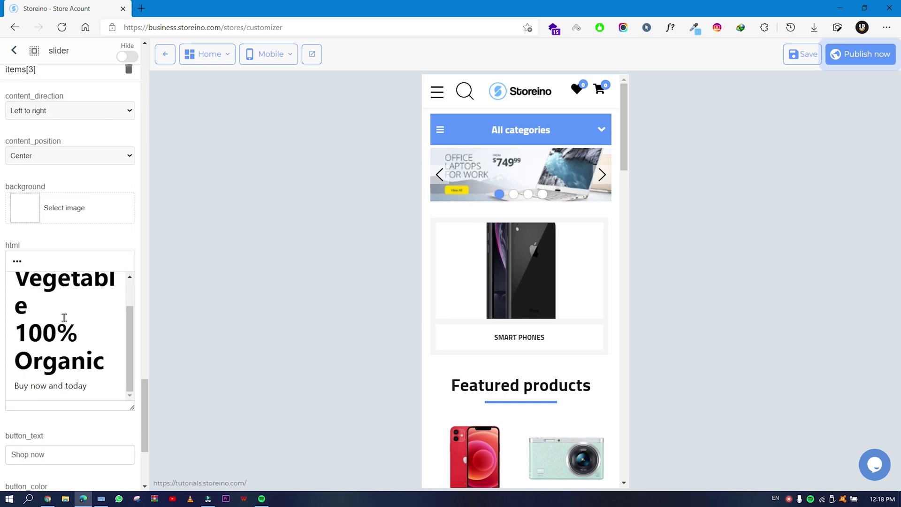
Set the fourth slide's background image to the red iPhone photo
{"action": "left_click", "coordinate": [78, 208]}
{"action": "left_click", "coordinate": [457, 288]}
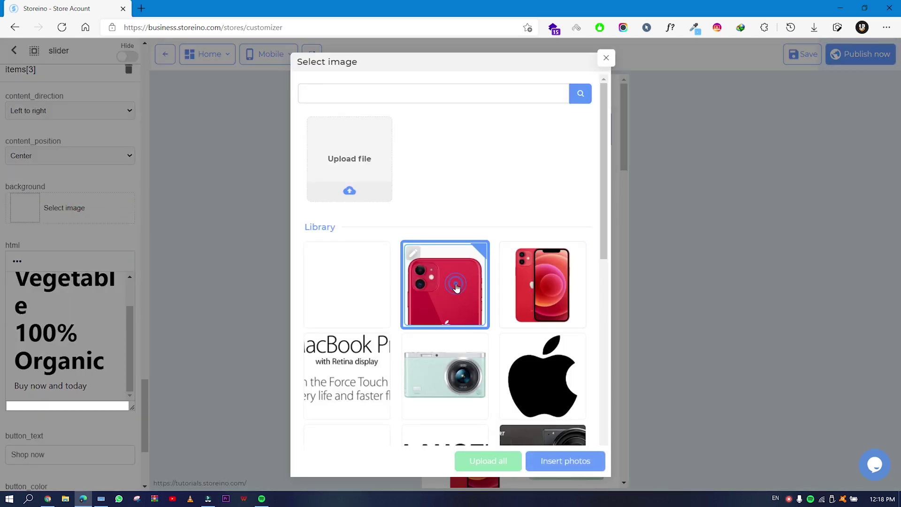
{"action": "left_click", "coordinate": [547, 456]}
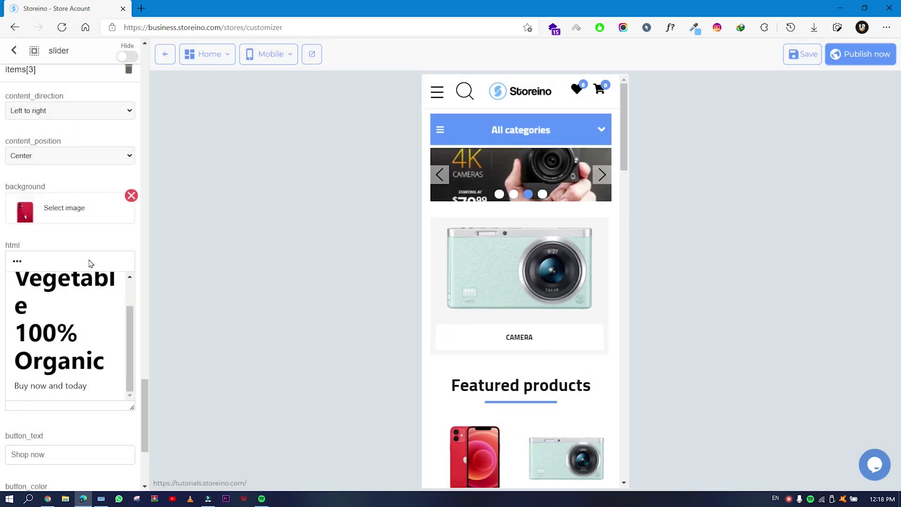
{"action": "scroll", "coordinate": [107, 258], "scroll_direction": "down", "scroll_amount": 2}
Replace the heading 'Vegetable 100% Organic' with 'Iphone 11' in the slide's HTML editor
{"action": "left_click_drag", "start_coordinate": [129, 263], "coordinate": [132, 219]}
{"action": "scroll", "coordinate": [86, 288], "scroll_direction": "down", "scroll_amount": 2}
{"action": "left_click_drag", "start_coordinate": [107, 289], "coordinate": [23, 253]}
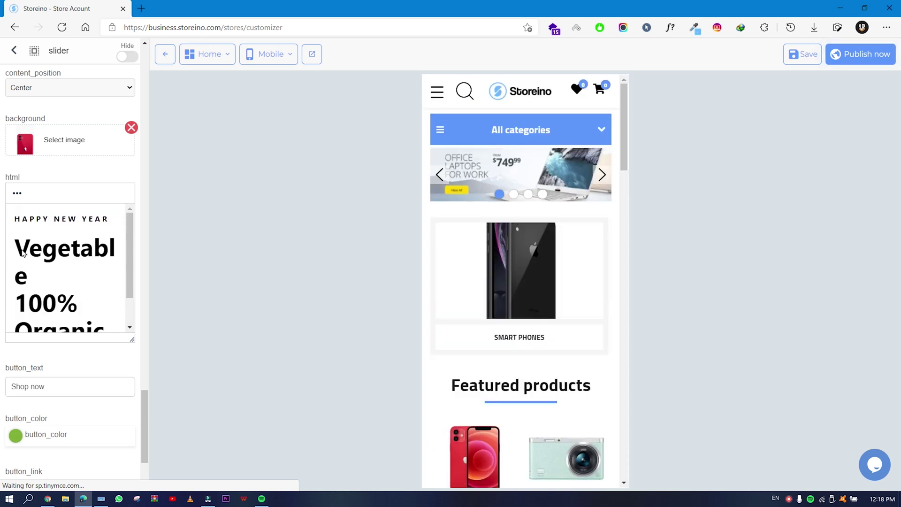
{"action": "left_click_drag", "start_coordinate": [107, 331], "coordinate": [18, 251]}
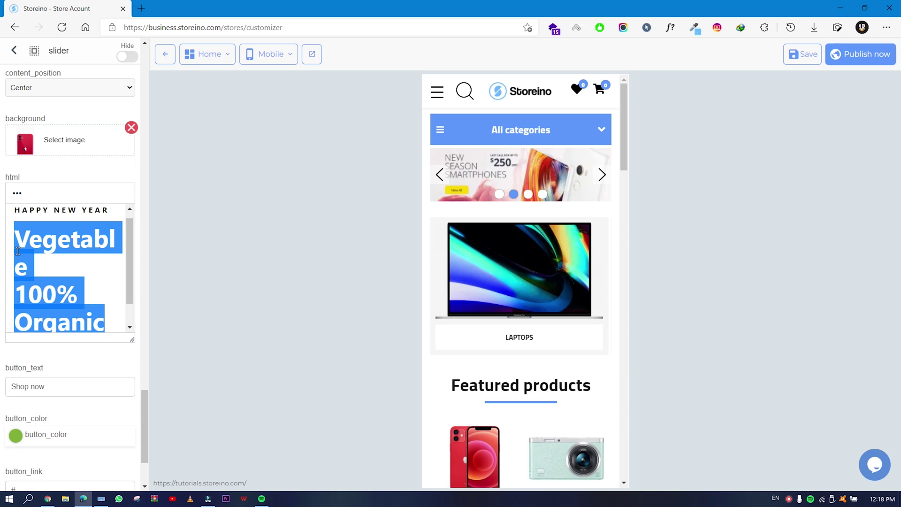
{"action": "key", "text": "BackSpace"}
{"action": "type", "text": "Iphone 11"}
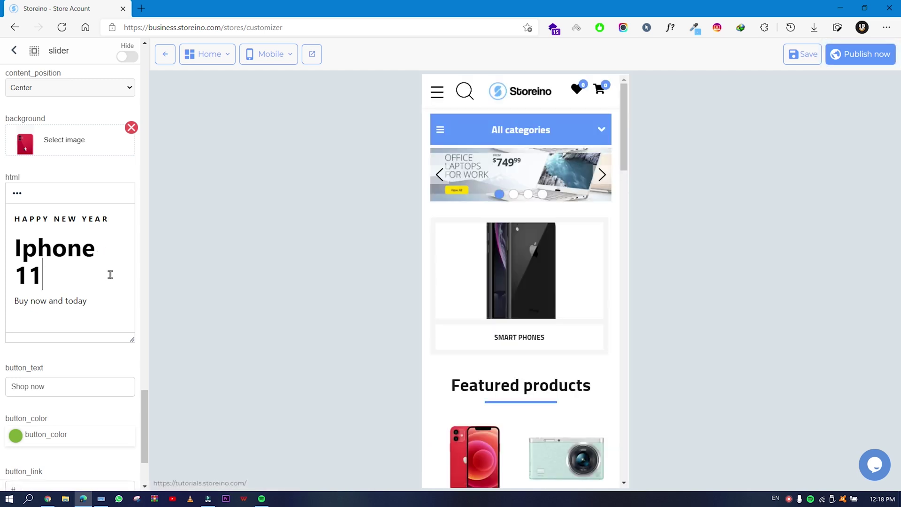
{"action": "scroll", "coordinate": [59, 325], "scroll_direction": "down", "scroll_amount": 3}
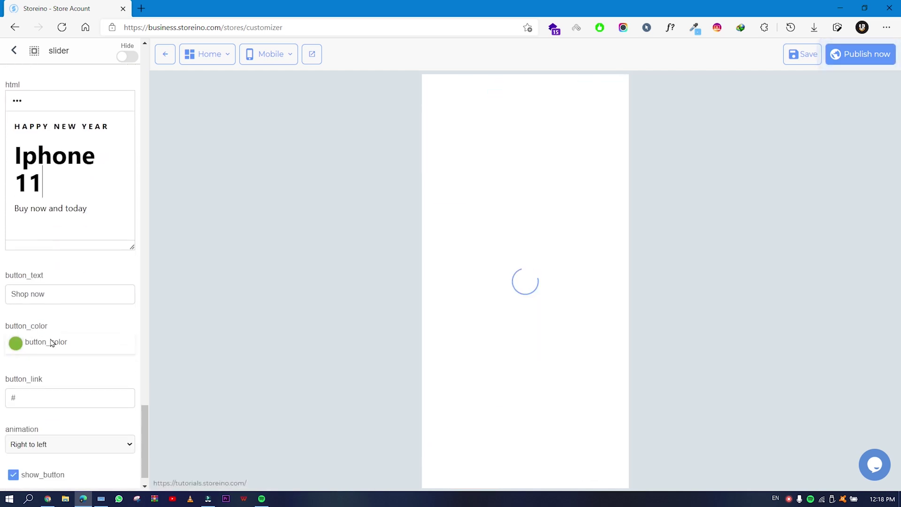
{"action": "left_click", "coordinate": [69, 266]}
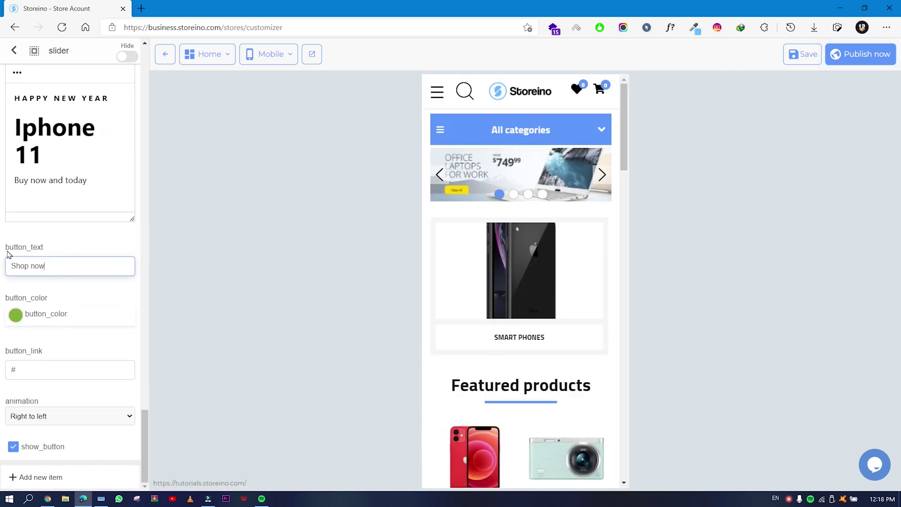
Change the button text from Shop now to 'Buy Now' and its colour to bright red
{"action": "triple_click", "coordinate": [60, 264]}
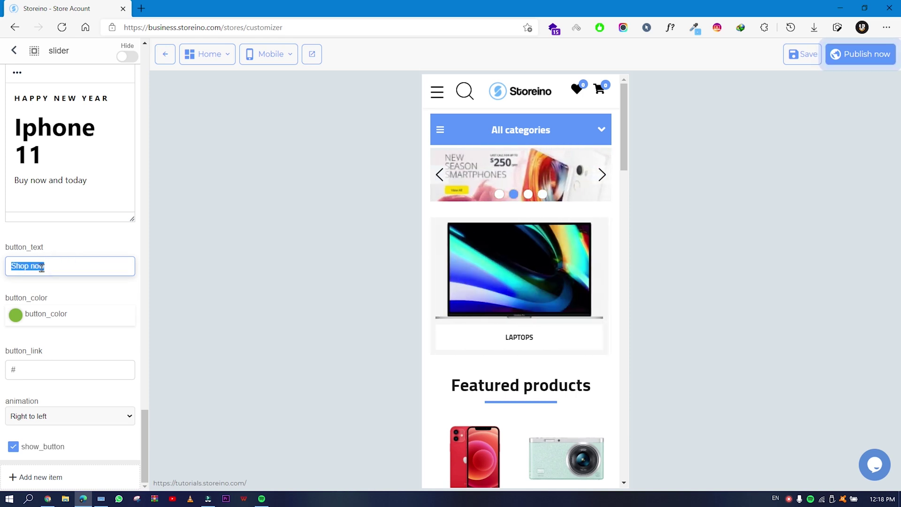
{"action": "type", "text": "Buy Now"}
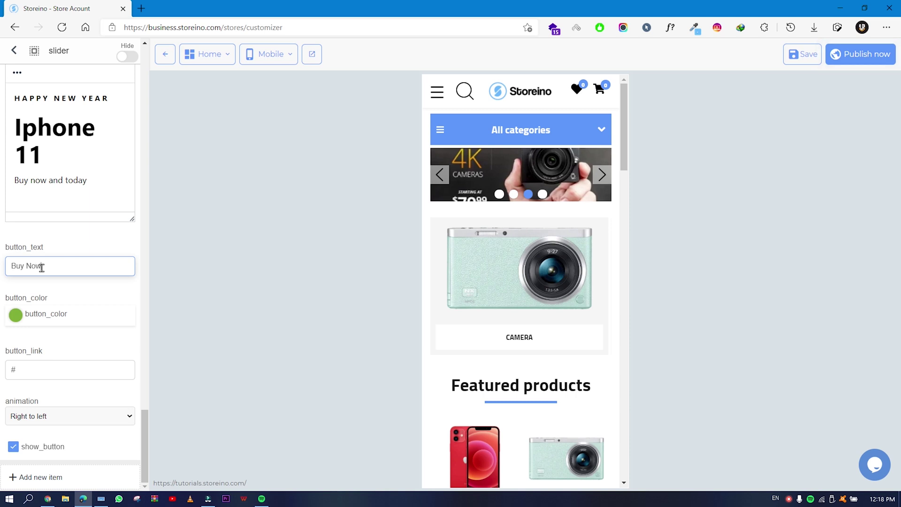
{"action": "left_click", "coordinate": [84, 293]}
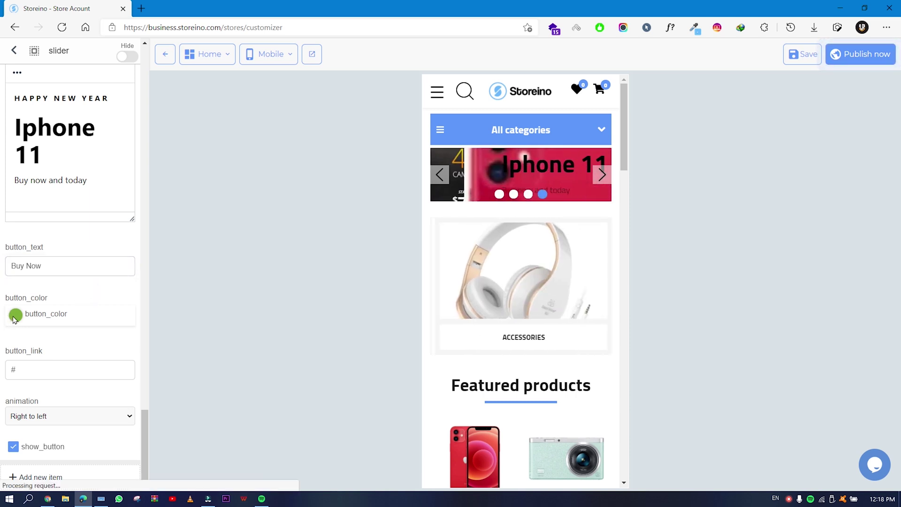
{"action": "left_click_drag", "start_coordinate": [93, 404], "coordinate": [62, 403]}
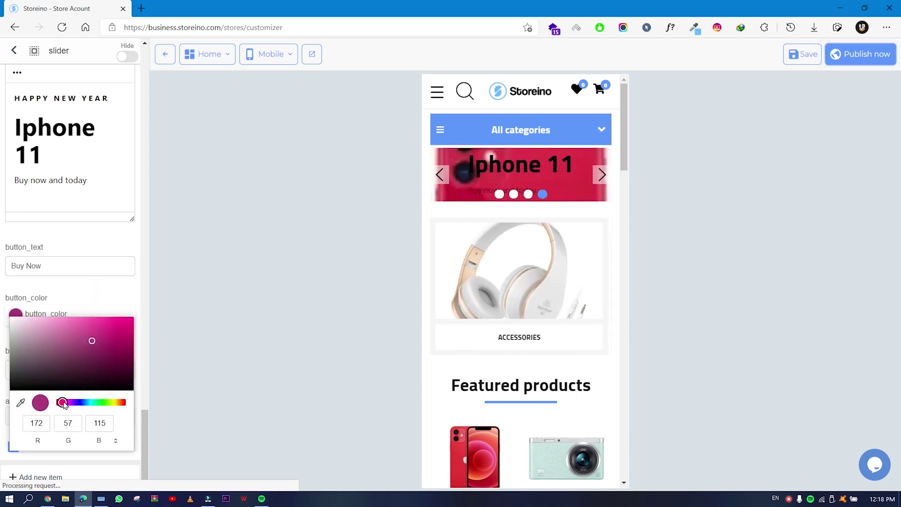
{"action": "left_click", "coordinate": [132, 331]}
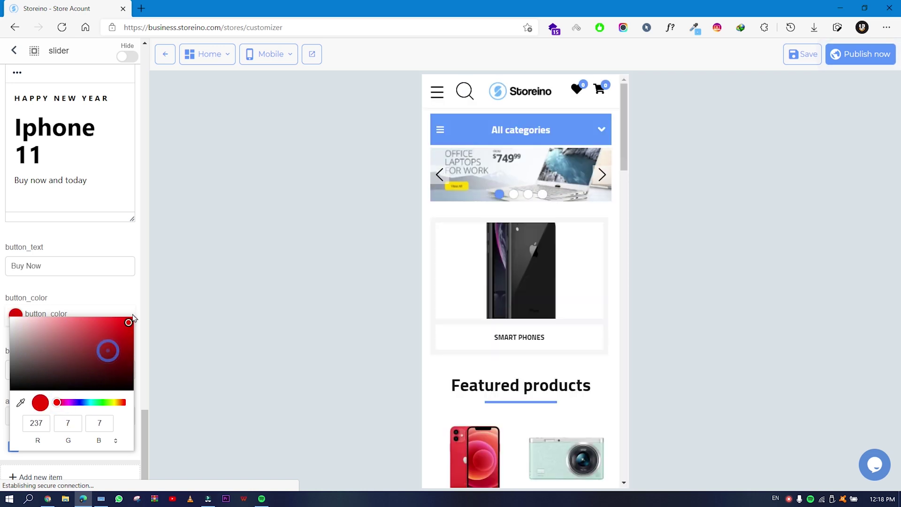
{"action": "left_click", "coordinate": [112, 282]}
Select the placeholder '#' button link and bring up the live store in a new tab
{"action": "left_click_drag", "start_coordinate": [43, 370], "coordinate": [7, 371]}
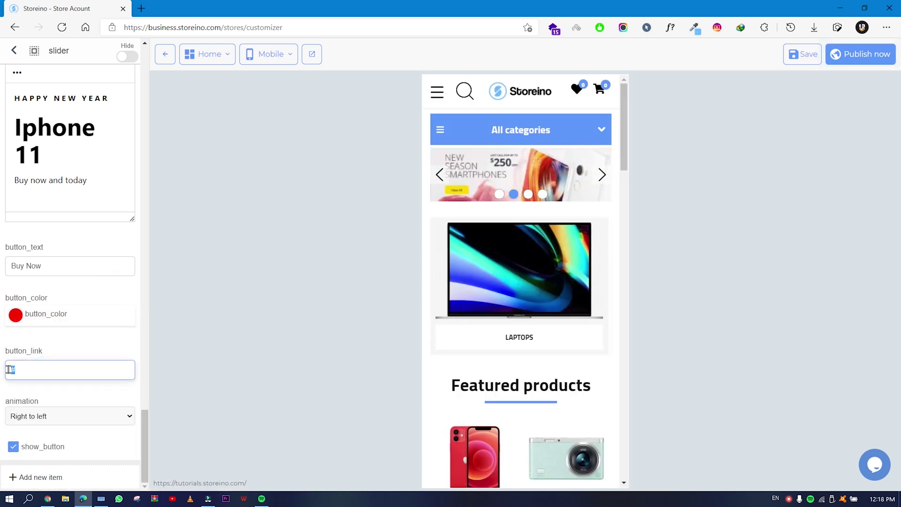
{"action": "left_click", "coordinate": [51, 369]}
{"action": "left_click_drag", "start_coordinate": [42, 370], "coordinate": [7, 371]}
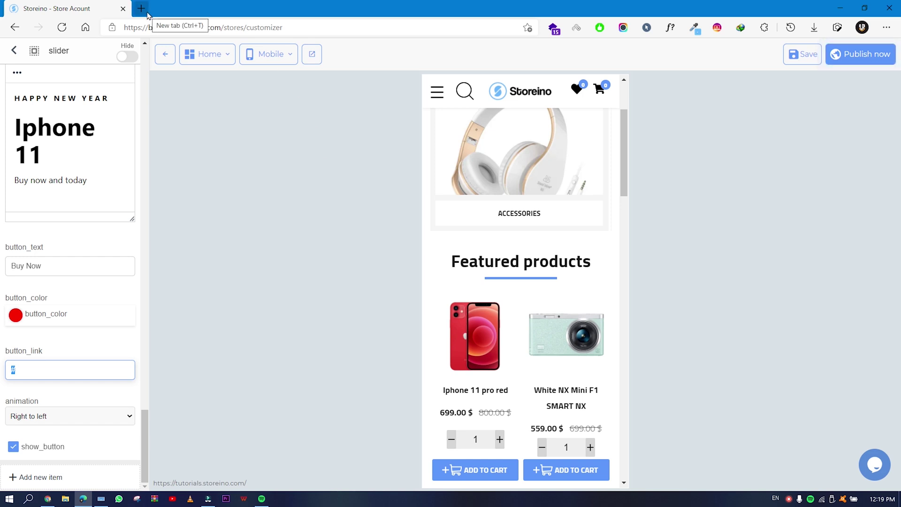
{"action": "left_click", "coordinate": [315, 56]}
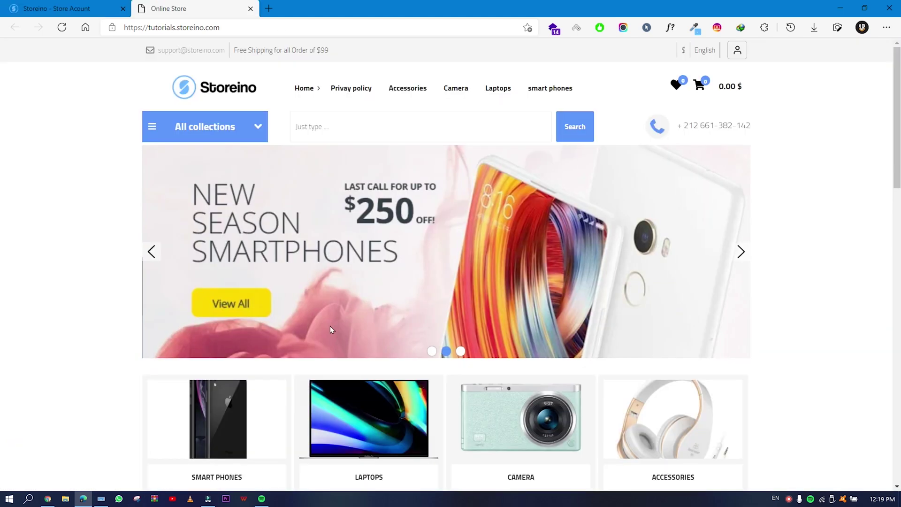
Copy the Iphone 11 pro red product page URL and return to the customizer's button link
{"action": "scroll", "coordinate": [256, 305], "scroll_direction": "down", "scroll_amount": 6}
{"action": "left_click", "coordinate": [256, 305]}
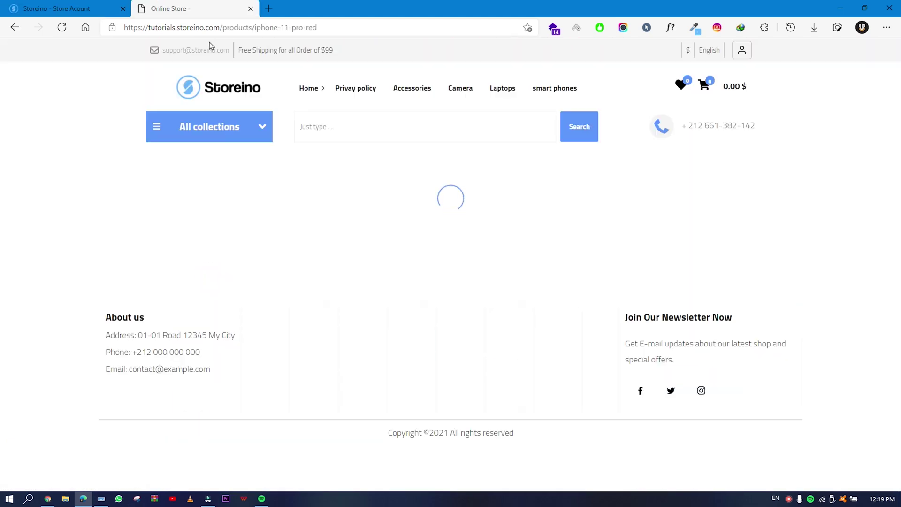
{"action": "left_click_drag", "start_coordinate": [337, 32], "coordinate": [123, 29]}
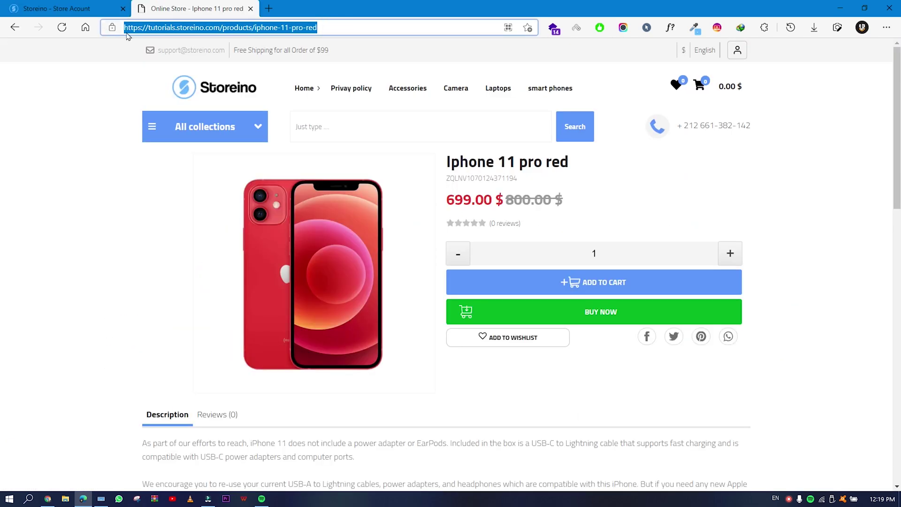
{"action": "right_click", "coordinate": [163, 31]}
{"action": "left_click", "coordinate": [196, 115]}
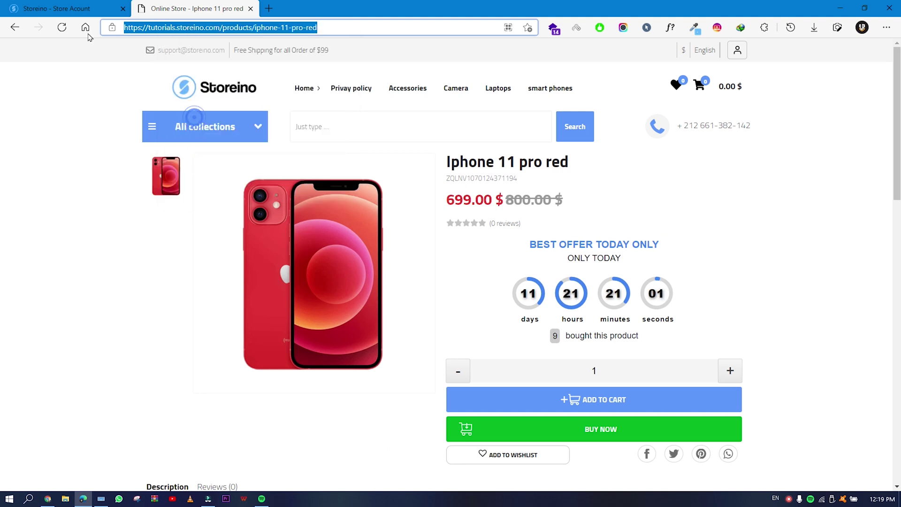
{"action": "left_click", "coordinate": [47, 7]}
{"action": "double_click", "coordinate": [44, 369]}
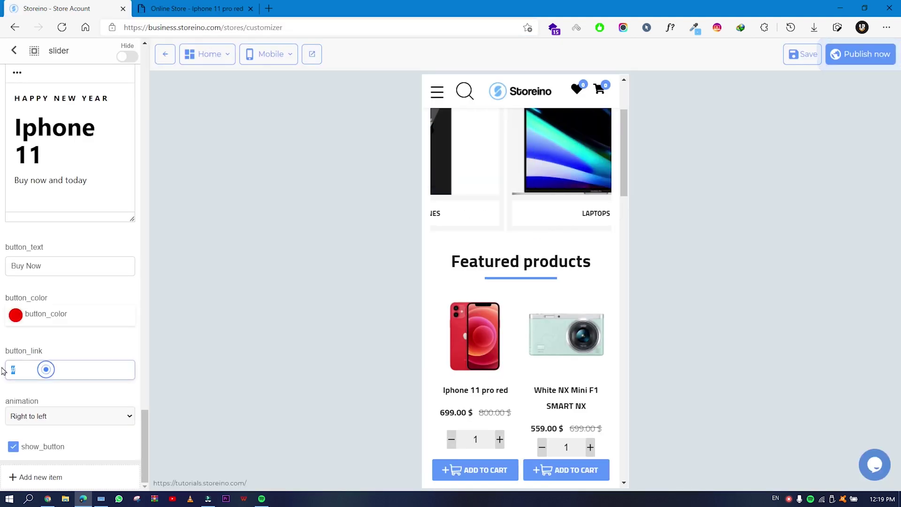
Paste the product page URL as the button link and keep Right to left animation
{"action": "right_click", "coordinate": [45, 369]}
{"action": "left_click", "coordinate": [78, 92]}
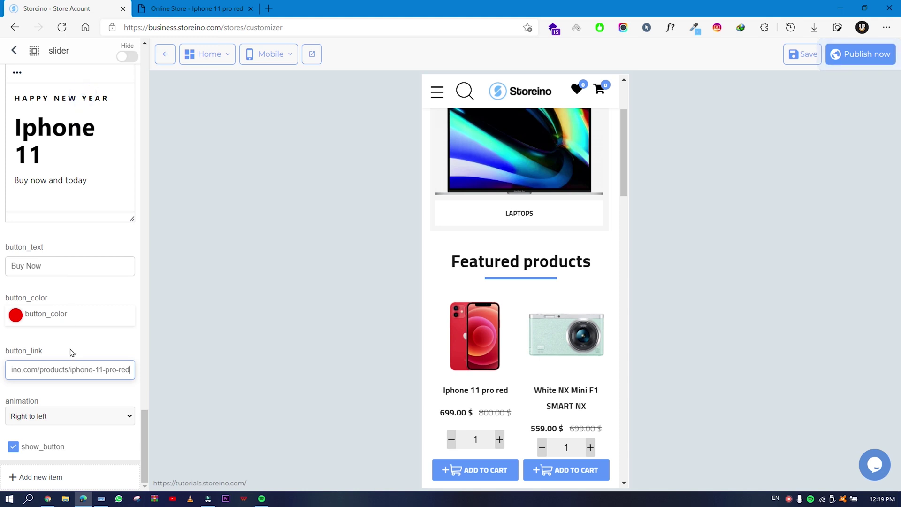
{"action": "left_click", "coordinate": [63, 416]}
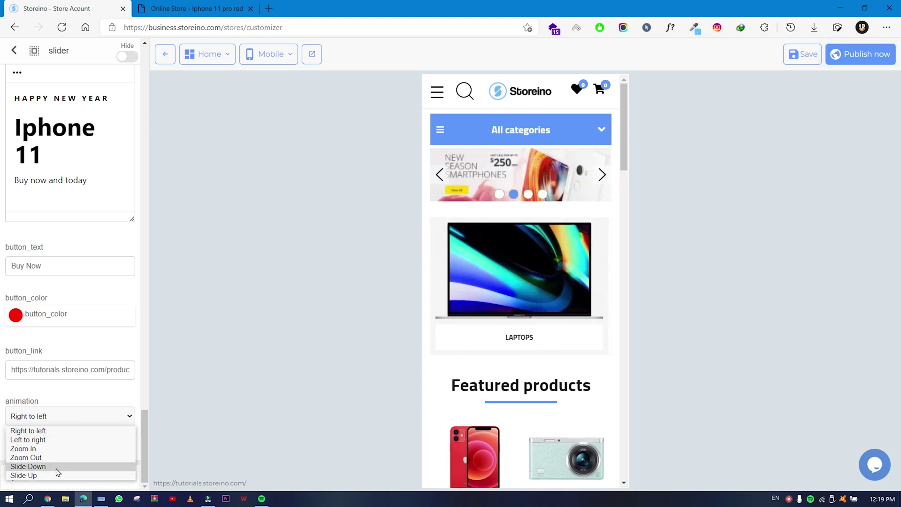
{"action": "left_click", "coordinate": [86, 404]}
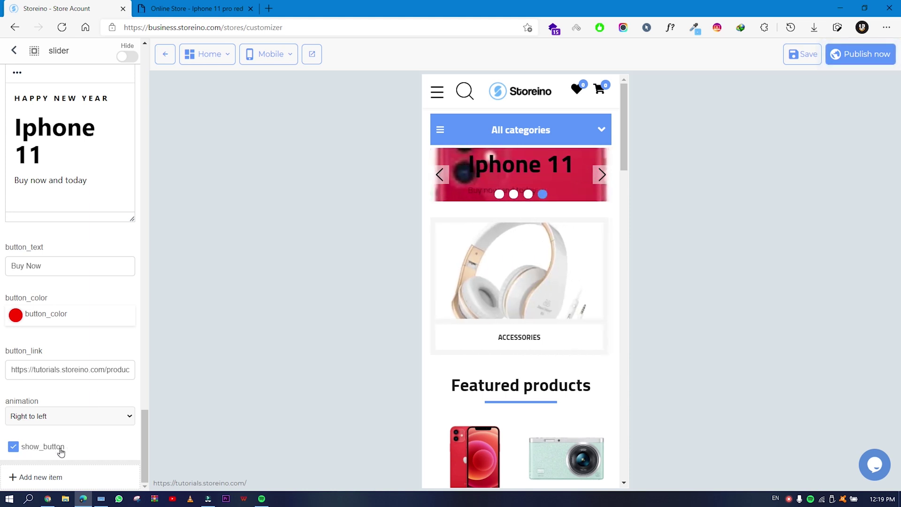
Preview the store in Desktop layout, then move on to the collections_carousel section settings
{"action": "left_click", "coordinate": [279, 61]}
{"action": "left_click", "coordinate": [270, 80]}
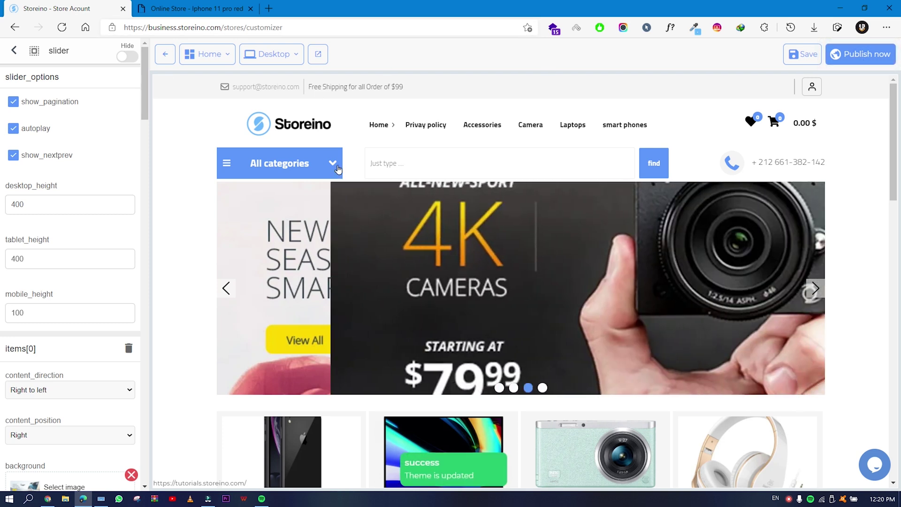
{"action": "left_click", "coordinate": [21, 51]}
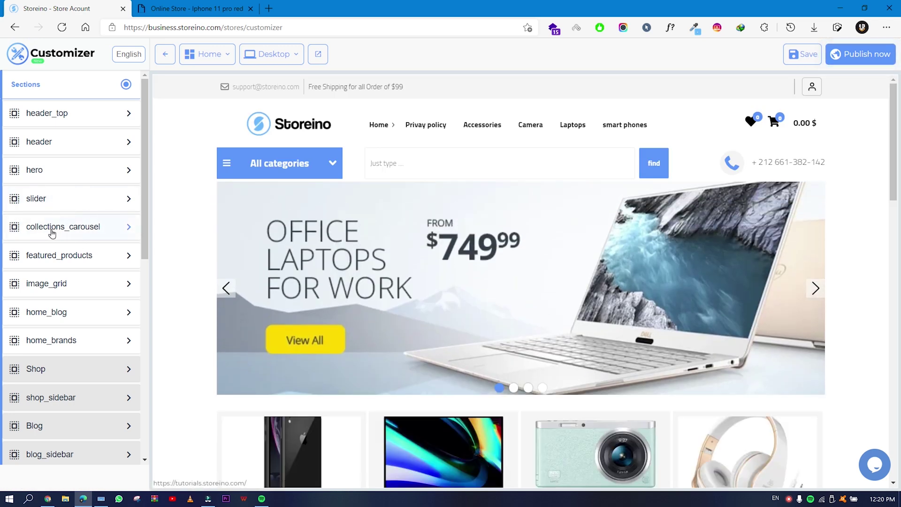
{"action": "left_click", "coordinate": [52, 233]}
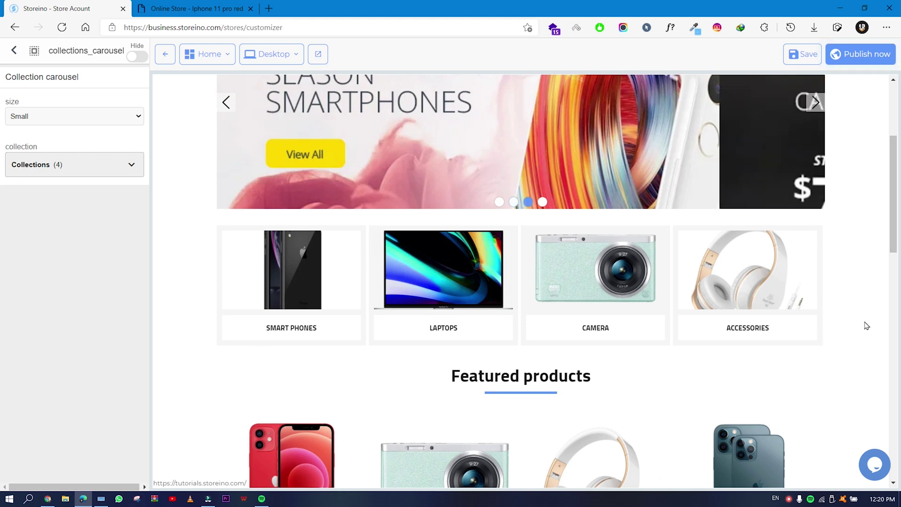
Show the carousel's collections, set size Medium, and check the Laptops collection in the preview
{"action": "left_click", "coordinate": [44, 168]}
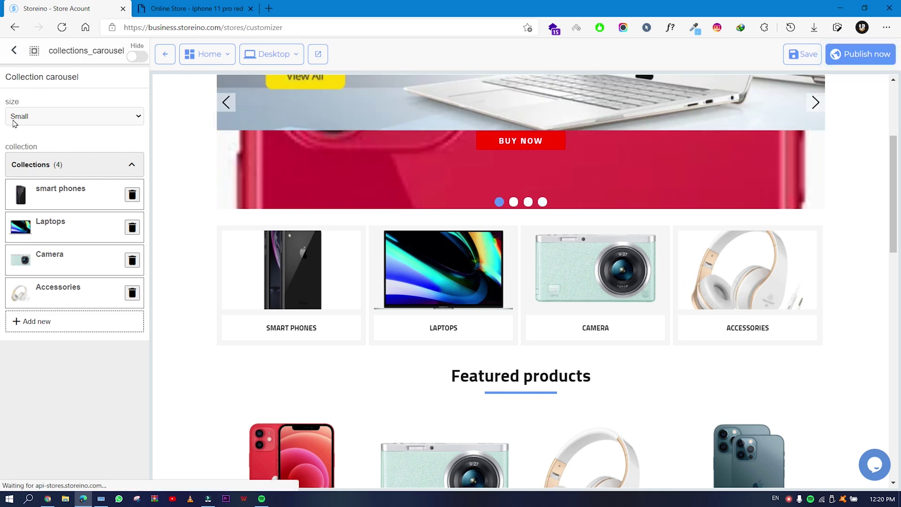
{"action": "left_click", "coordinate": [30, 121]}
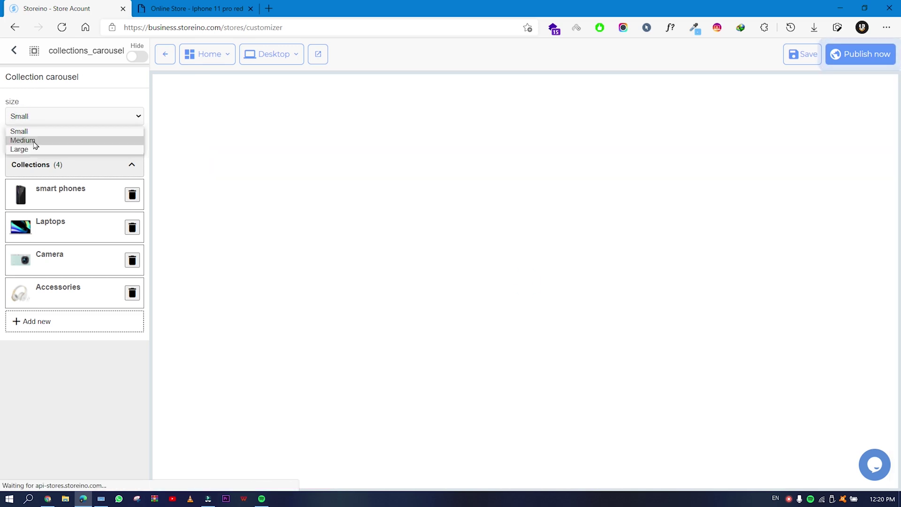
{"action": "left_click", "coordinate": [34, 142]}
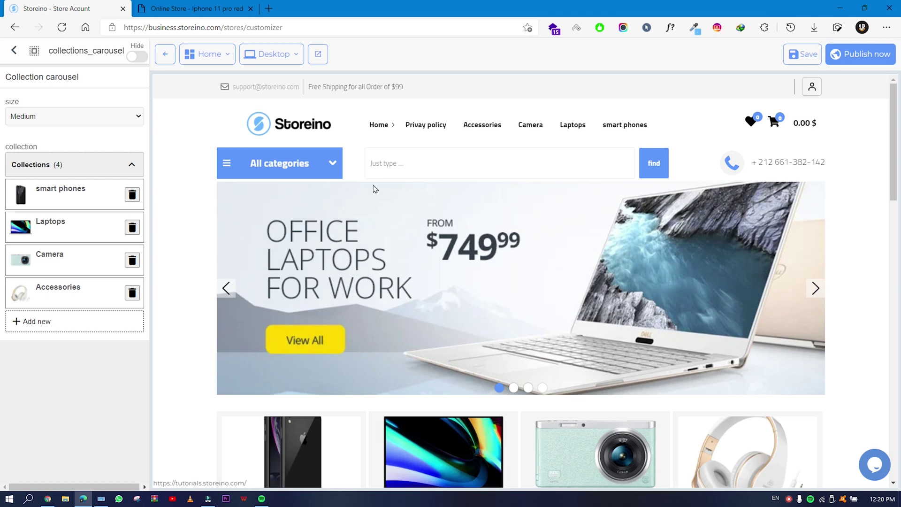
{"action": "scroll", "coordinate": [421, 193], "scroll_direction": "down", "scroll_amount": 4}
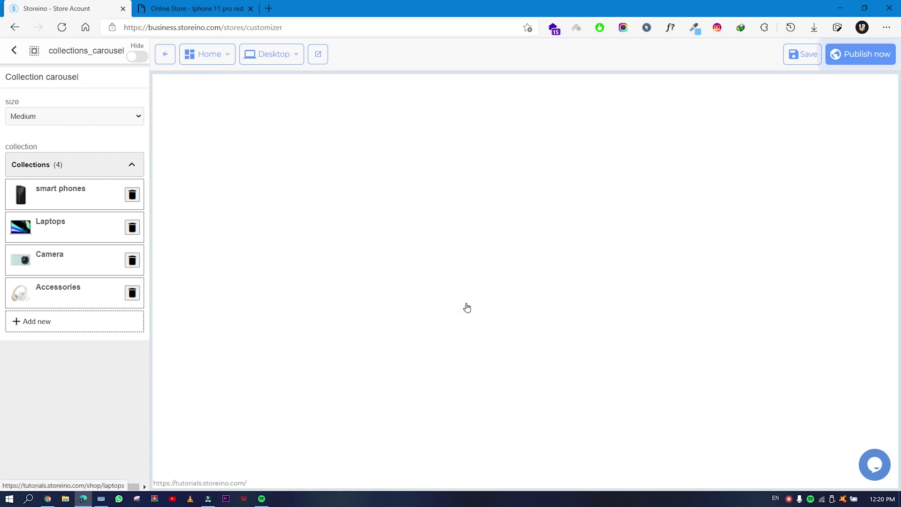
{"action": "left_click", "coordinate": [464, 306]}
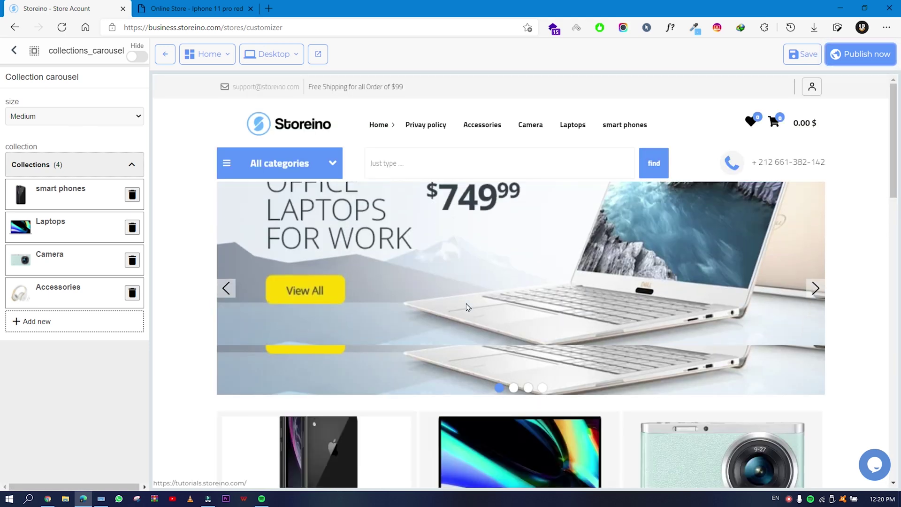
{"action": "scroll", "coordinate": [467, 306], "scroll_direction": "down", "scroll_amount": 5}
{"action": "left_click_drag", "start_coordinate": [603, 194], "coordinate": [269, 207]}
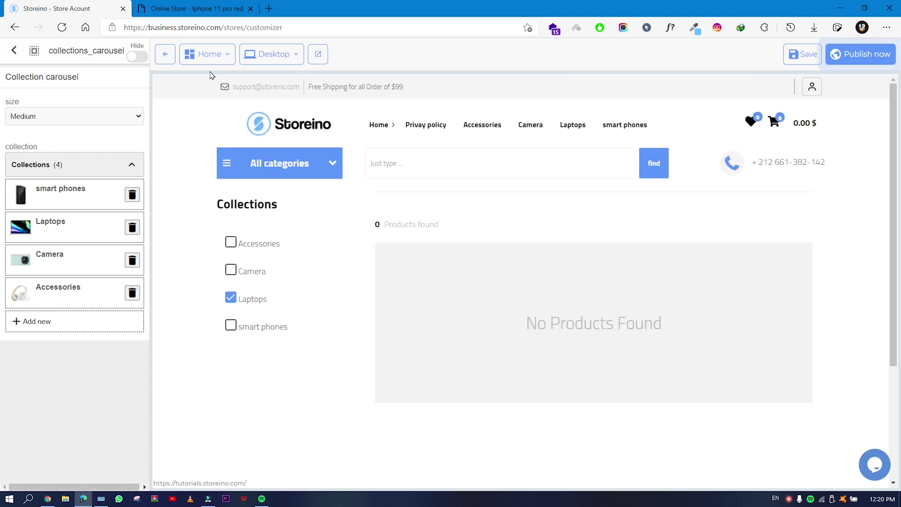
{"action": "left_click", "coordinate": [262, 128]}
{"action": "scroll", "coordinate": [264, 235], "scroll_direction": "down", "scroll_amount": 5}
Compare Large, Small and Medium carousel sizes, leave it on Small, and go back to Sections
{"action": "left_click", "coordinate": [63, 116]}
{"action": "left_click", "coordinate": [58, 149]}
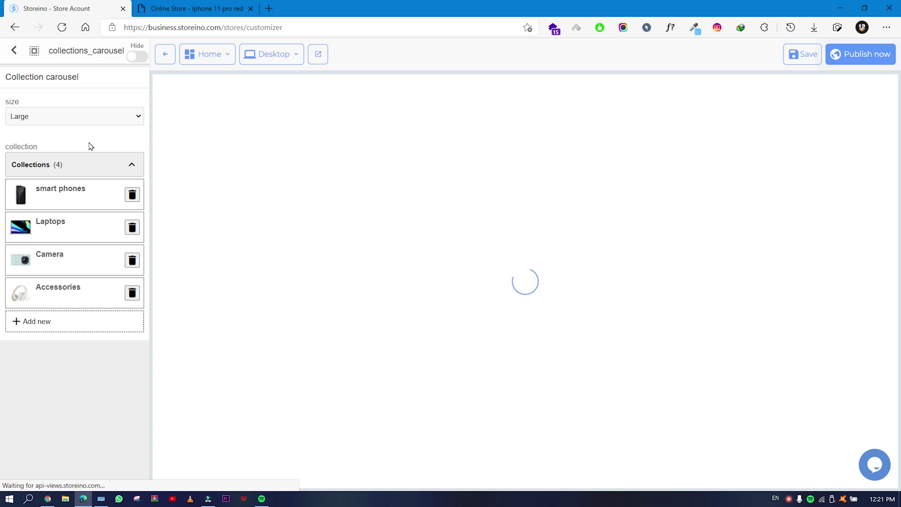
{"action": "scroll", "coordinate": [402, 235], "scroll_direction": "down", "scroll_amount": 5}
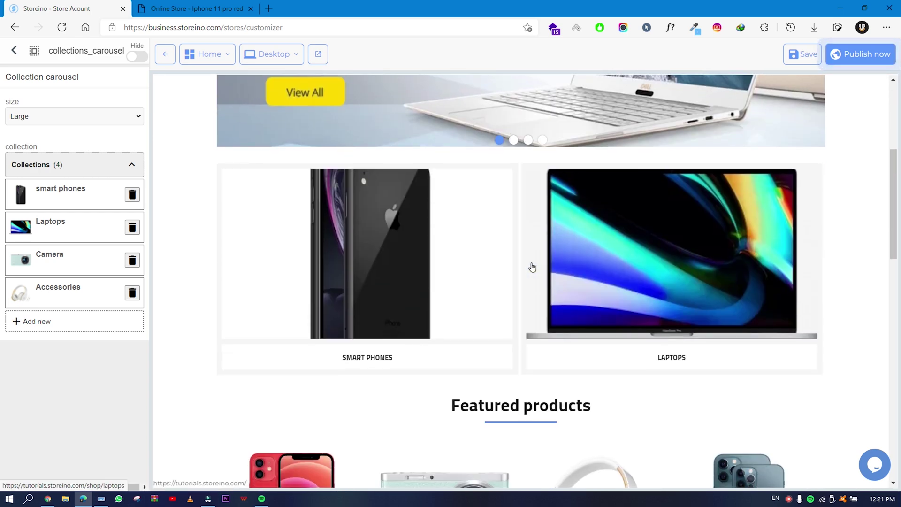
{"action": "left_click", "coordinate": [66, 116]}
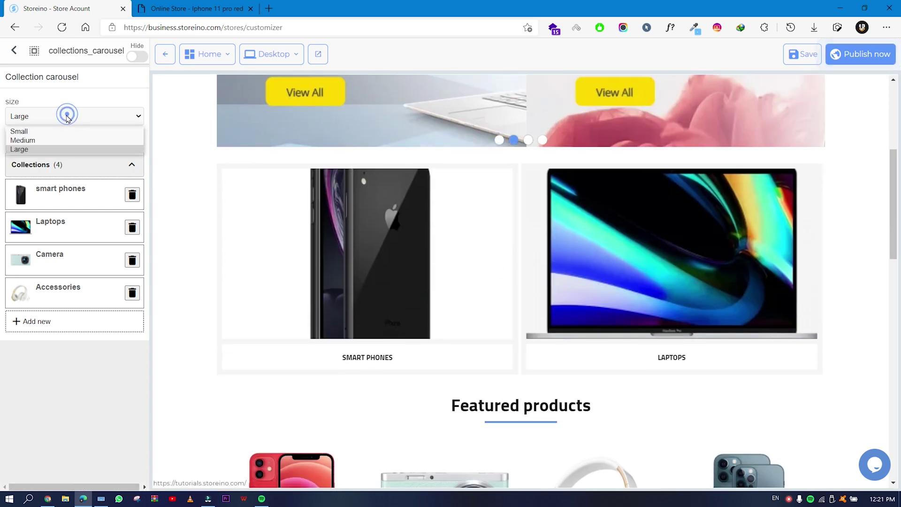
{"action": "left_click", "coordinate": [42, 131]}
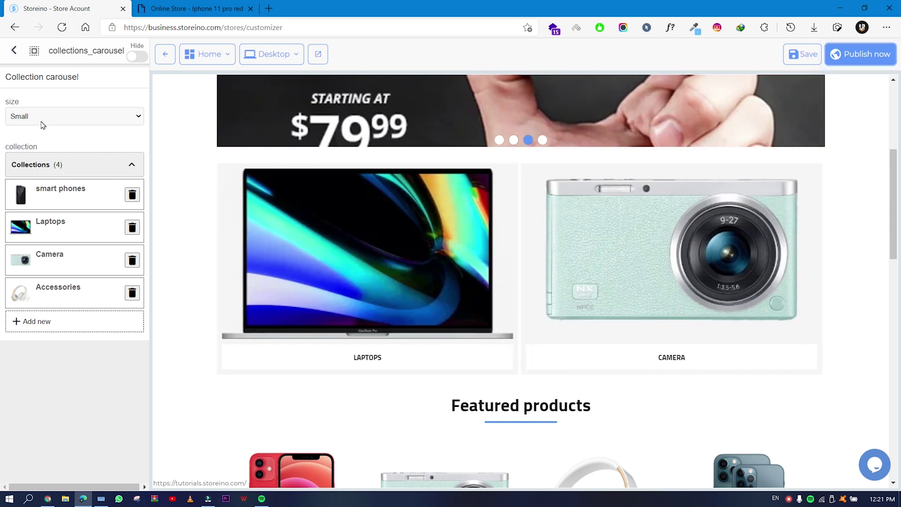
{"action": "left_click", "coordinate": [41, 120]}
{"action": "left_click", "coordinate": [35, 139]}
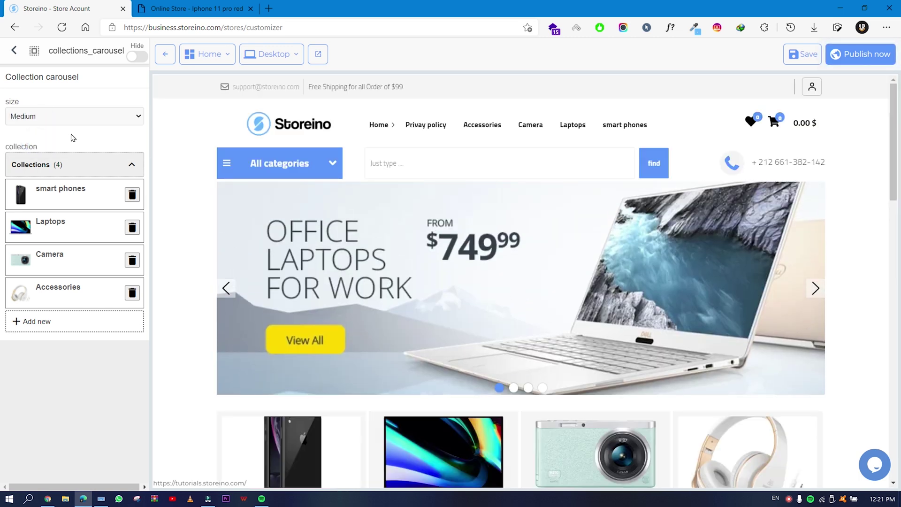
{"action": "left_click", "coordinate": [66, 116]}
{"action": "left_click", "coordinate": [44, 127]}
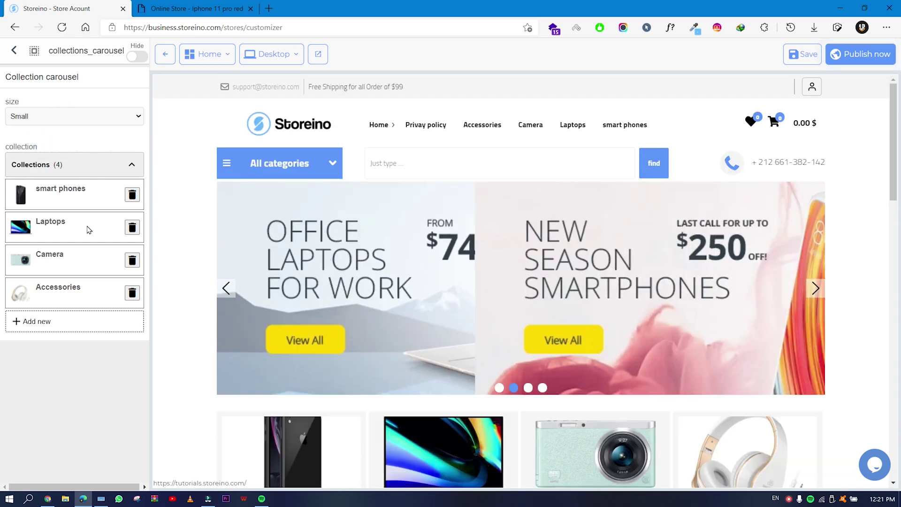
{"action": "left_click", "coordinate": [16, 52]}
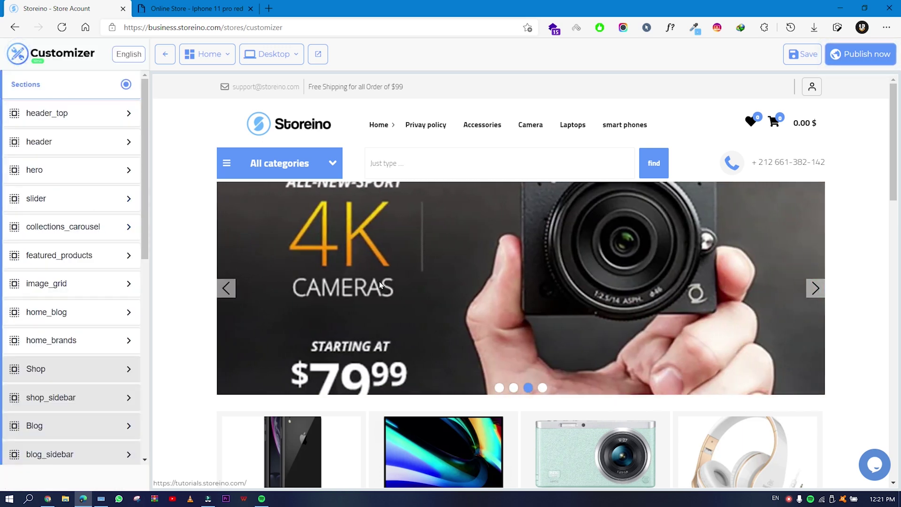
{"action": "scroll", "coordinate": [385, 305], "scroll_direction": "down", "scroll_amount": 4}
{"action": "scroll", "coordinate": [383, 305], "scroll_direction": "down", "scroll_amount": 5}
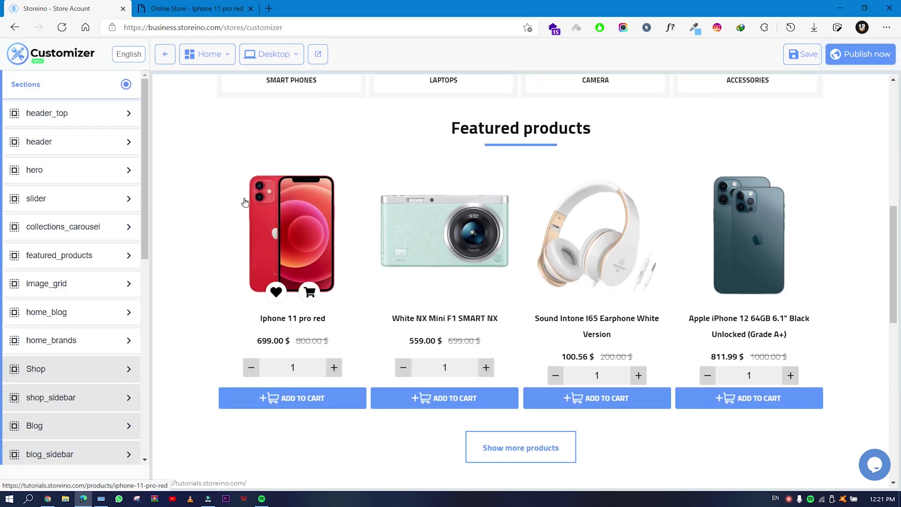
{"action": "scroll", "coordinate": [386, 277], "scroll_direction": "up", "scroll_amount": 9}
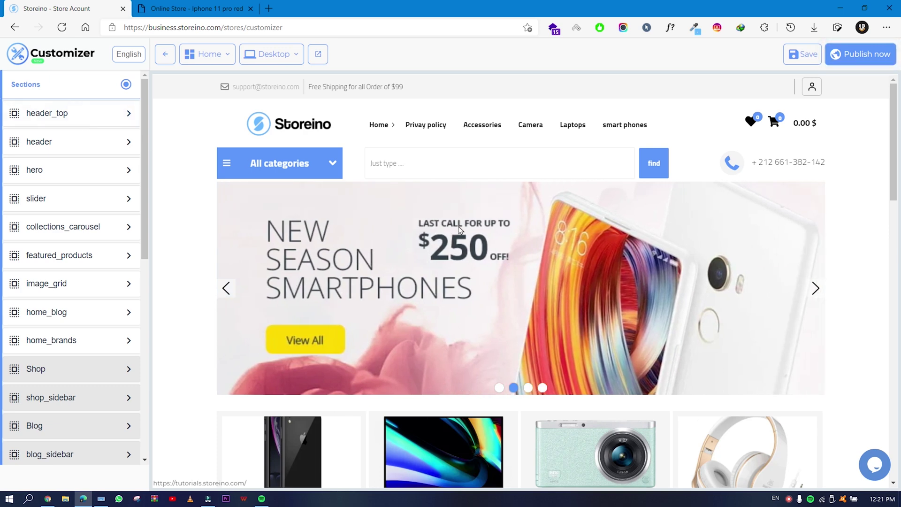
{"action": "scroll", "coordinate": [399, 205], "scroll_direction": "down", "scroll_amount": 8}
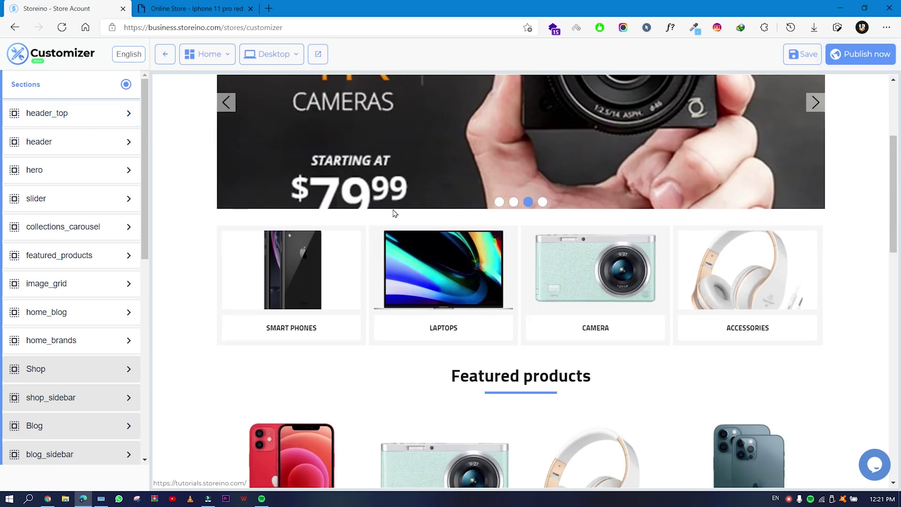
{"action": "scroll", "coordinate": [410, 294], "scroll_direction": "down", "scroll_amount": 1}
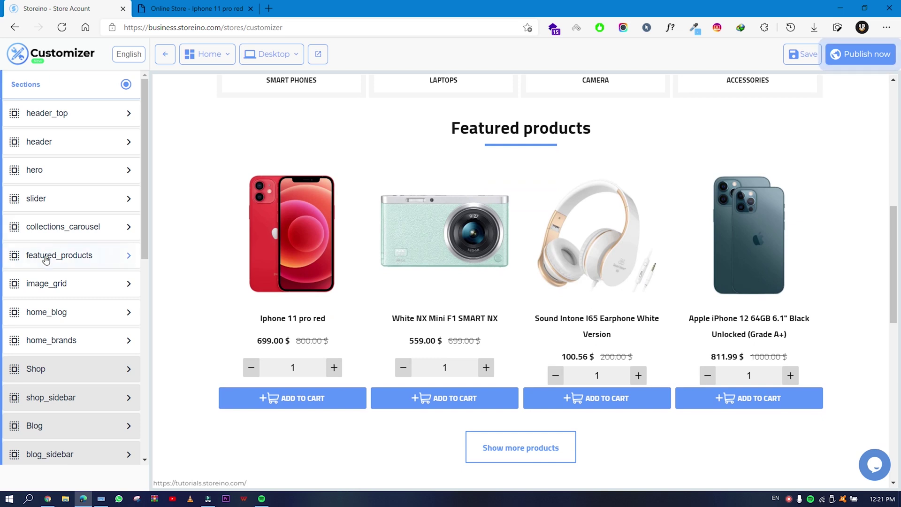
Open featured_products settings and inspect its 'Featured products' heading
{"action": "left_click", "coordinate": [46, 259]}
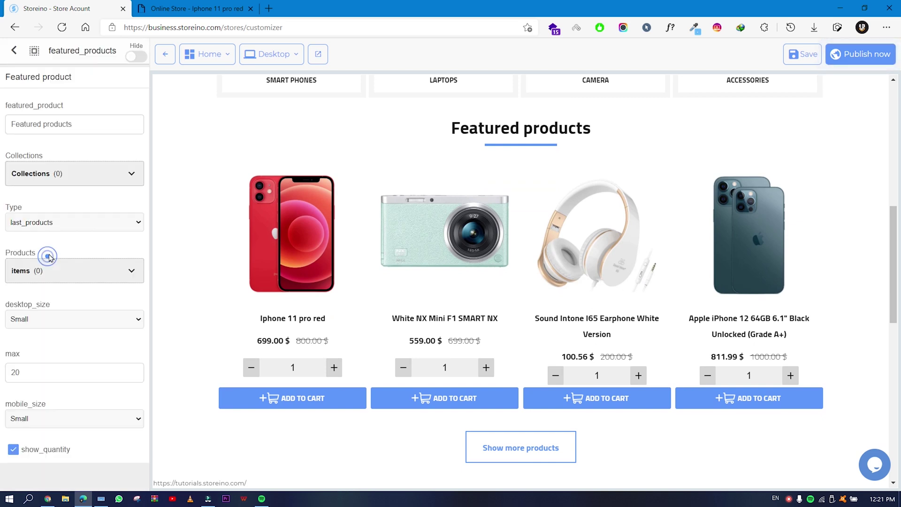
{"action": "triple_click", "coordinate": [83, 126]}
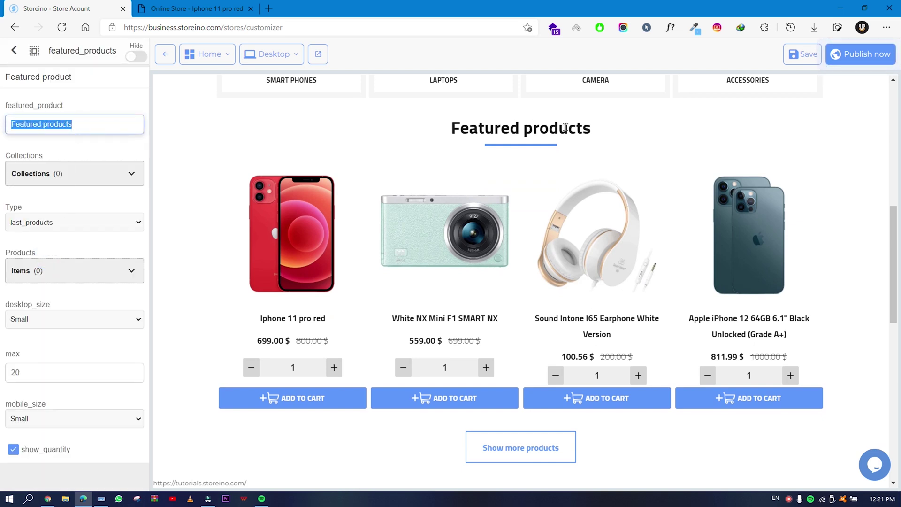
{"action": "mouse_move", "coordinate": [589, 128]}
{"action": "left_mouse_down"}
{"action": "mouse_move", "coordinate": [438, 134]}
{"action": "mouse_move", "coordinate": [596, 131]}
{"action": "left_mouse_up"}
{"action": "left_click", "coordinate": [436, 130]}
{"action": "left_click", "coordinate": [596, 132]}
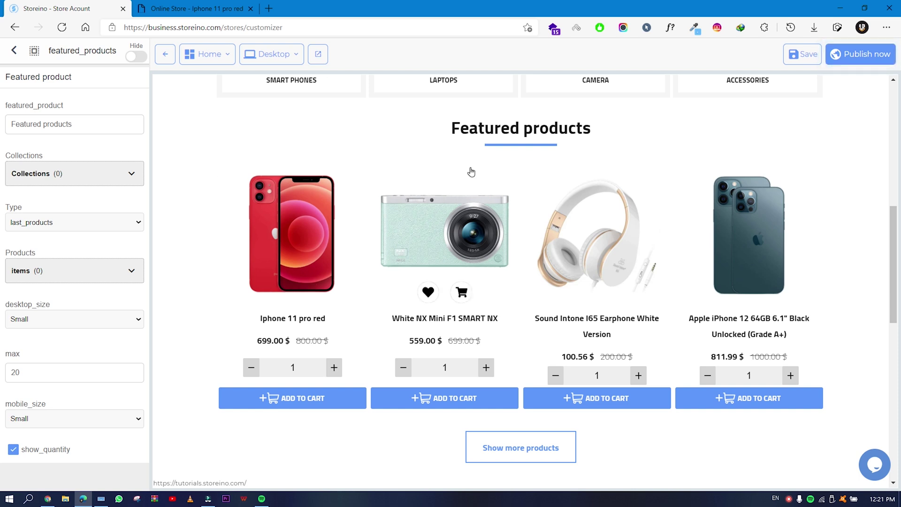
Add the four collections and check the Camera, smart phones and Accessories tabs in the preview
{"action": "left_click", "coordinate": [61, 174]}
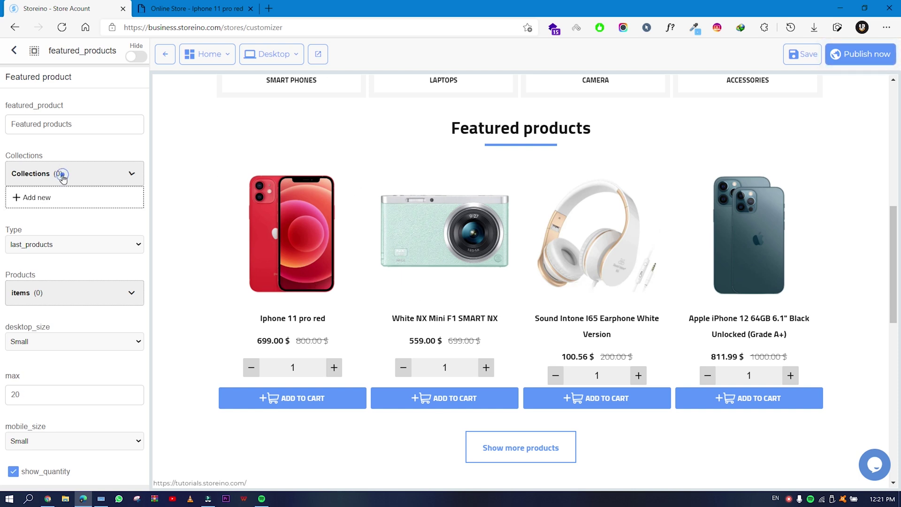
{"action": "left_click", "coordinate": [40, 196]}
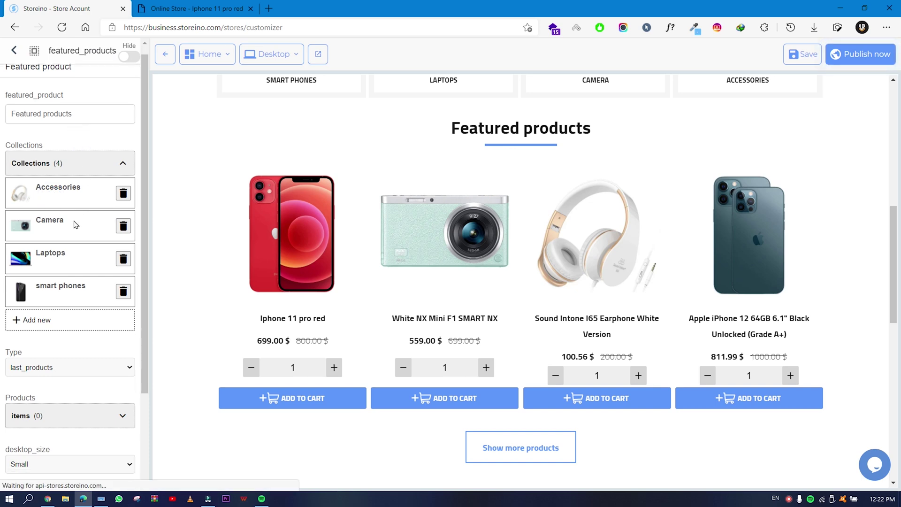
{"action": "scroll", "coordinate": [76, 225], "scroll_direction": "down", "scroll_amount": 3}
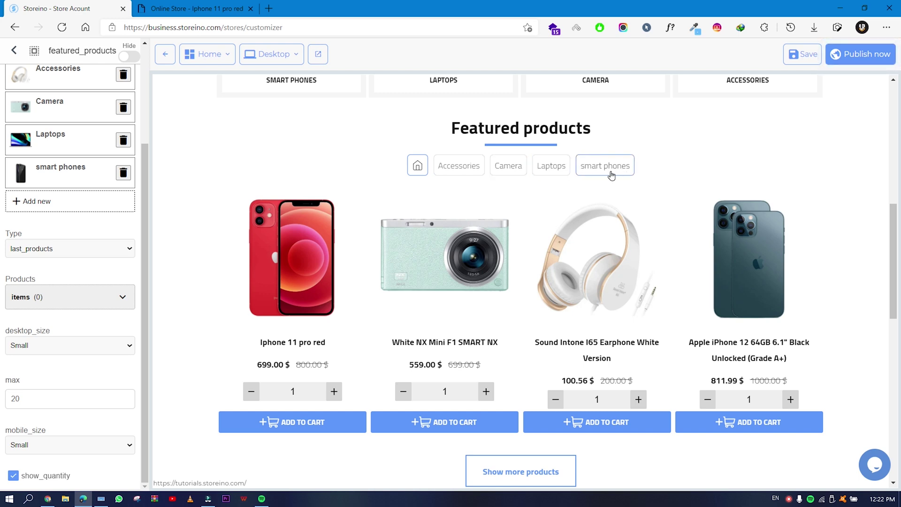
{"action": "left_click", "coordinate": [519, 175]}
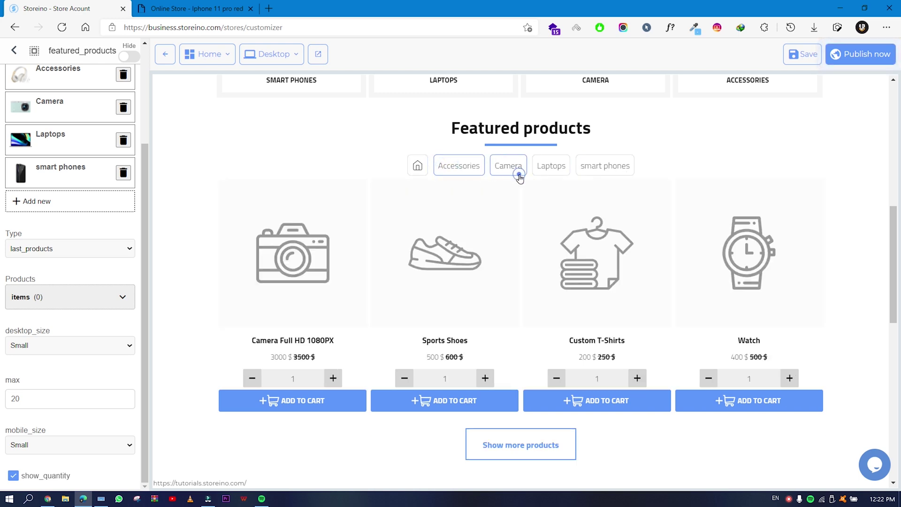
{"action": "left_click", "coordinate": [600, 172]}
{"action": "left_click", "coordinate": [479, 172]}
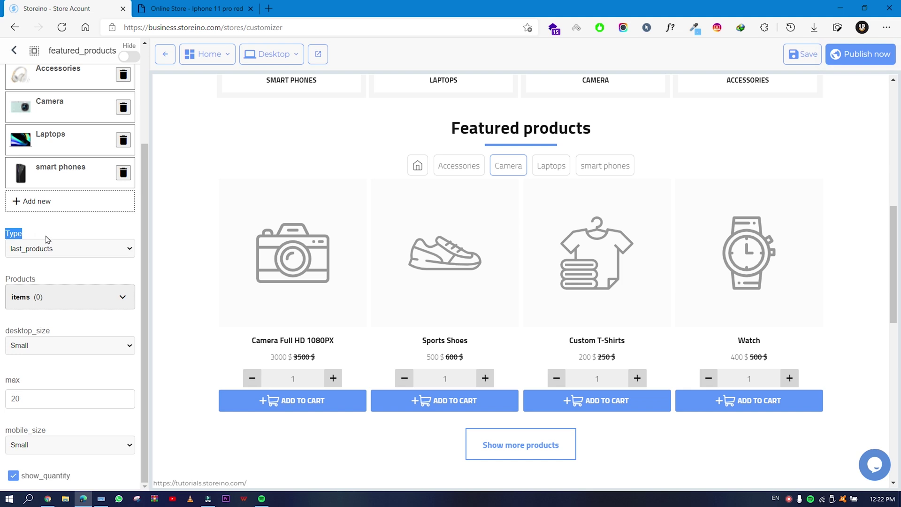
Set the featured products type to selected_products after briefly reverting to last_products
{"action": "left_click", "coordinate": [56, 248]}
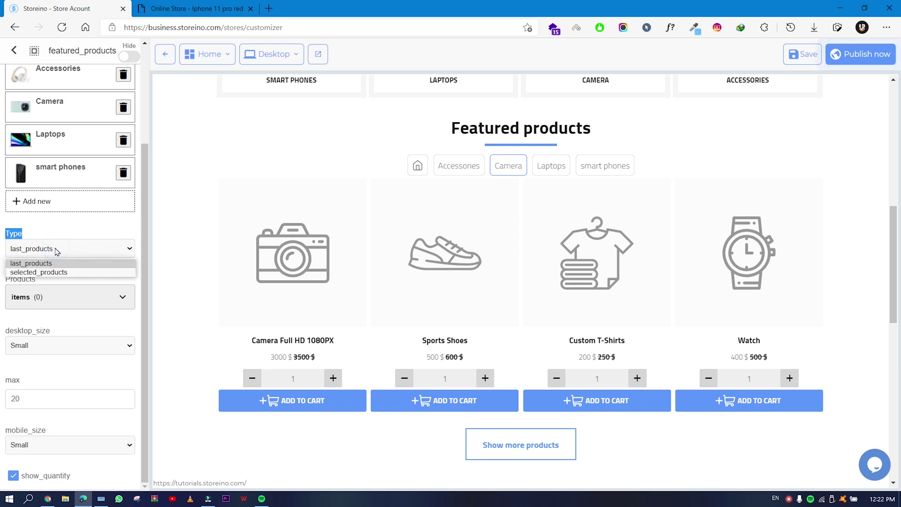
{"action": "left_click", "coordinate": [55, 272]}
{"action": "left_click", "coordinate": [61, 251]}
{"action": "left_click", "coordinate": [49, 263]}
{"action": "left_click", "coordinate": [61, 277]}
{"action": "scroll", "coordinate": [70, 276], "scroll_direction": "down", "scroll_amount": 1}
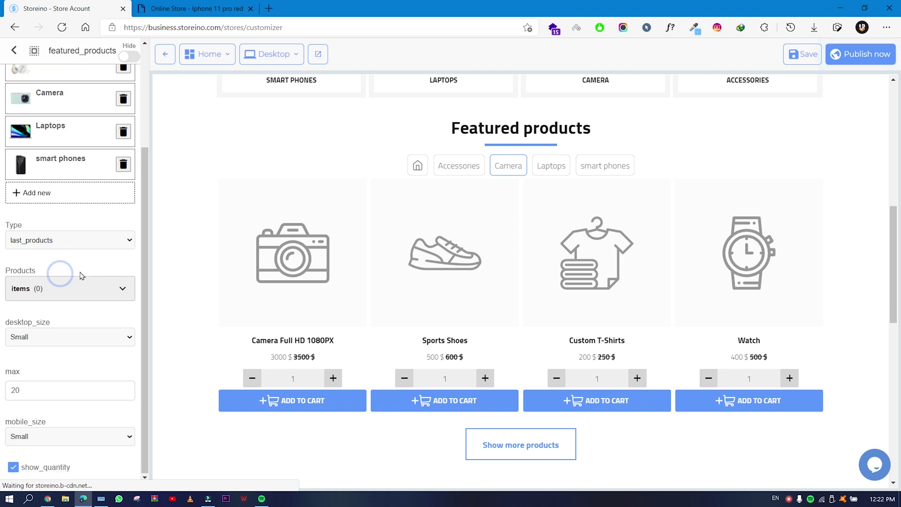
{"action": "left_click", "coordinate": [87, 241]}
{"action": "left_click", "coordinate": [60, 261]}
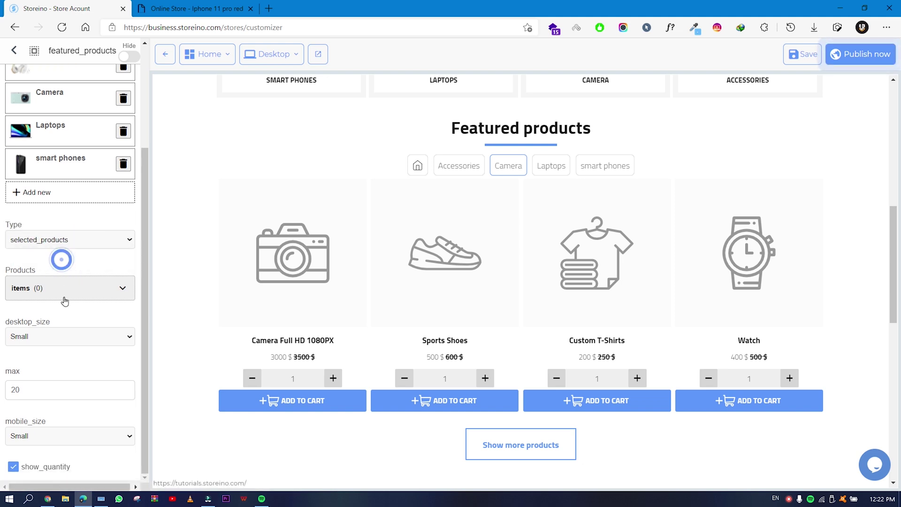
Add products to the featured items list, giving four entries, and show the desktop size options
{"action": "left_click", "coordinate": [63, 288]}
{"action": "left_click", "coordinate": [52, 239]}
{"action": "left_click", "coordinate": [42, 256]}
{"action": "scroll", "coordinate": [74, 266], "scroll_direction": "down", "scroll_amount": 4}
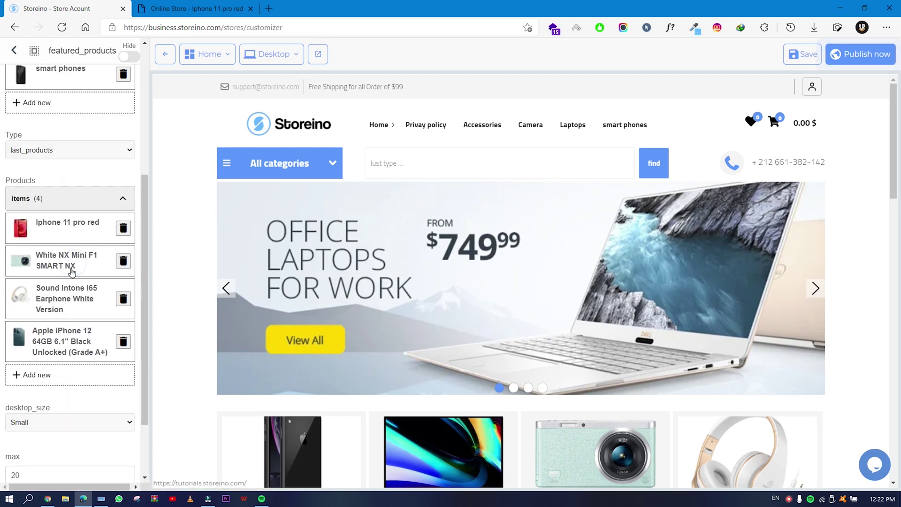
{"action": "scroll", "coordinate": [440, 306], "scroll_direction": "down", "scroll_amount": 1}
{"action": "scroll", "coordinate": [440, 305], "scroll_direction": "down", "scroll_amount": 10}
{"action": "scroll", "coordinate": [386, 305], "scroll_direction": "up", "scroll_amount": 2}
{"action": "left_click", "coordinate": [64, 336]}
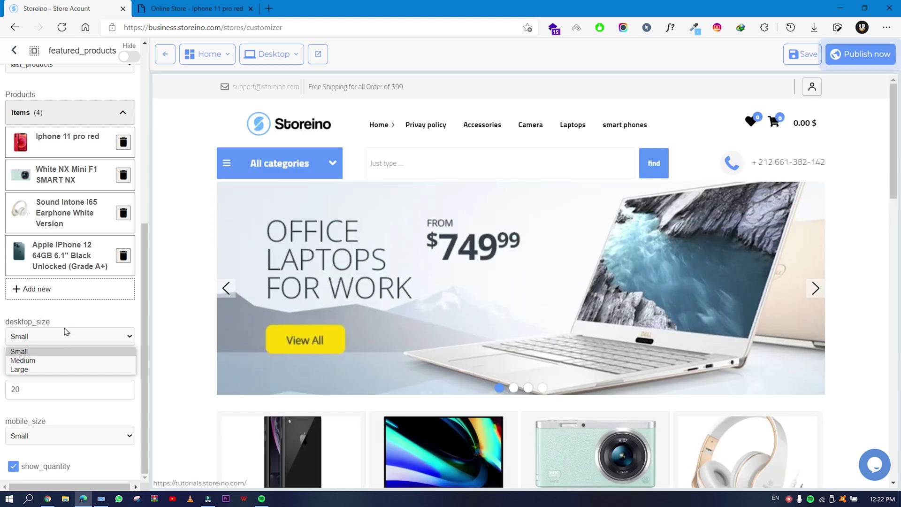
Keep the featured products desktop size at Small
{"action": "left_click", "coordinate": [47, 338]}
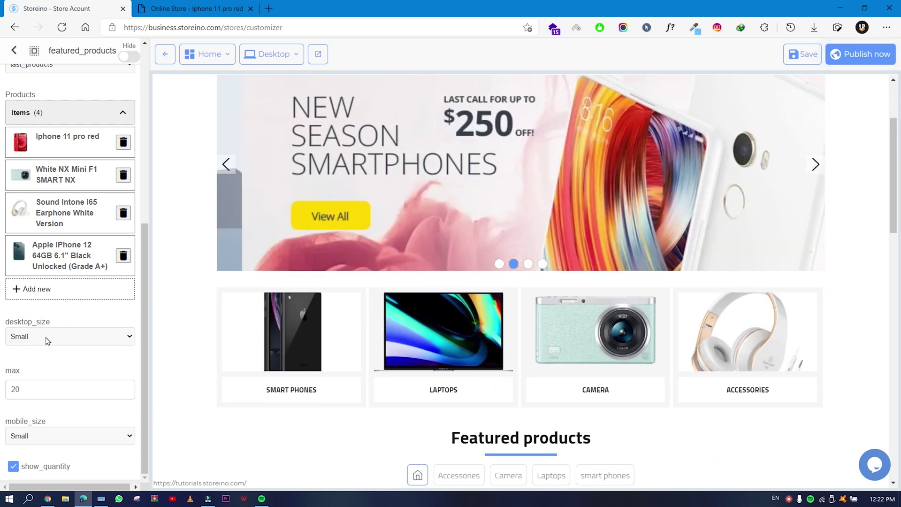
{"action": "scroll", "coordinate": [284, 342], "scroll_direction": "down", "scroll_amount": 6}
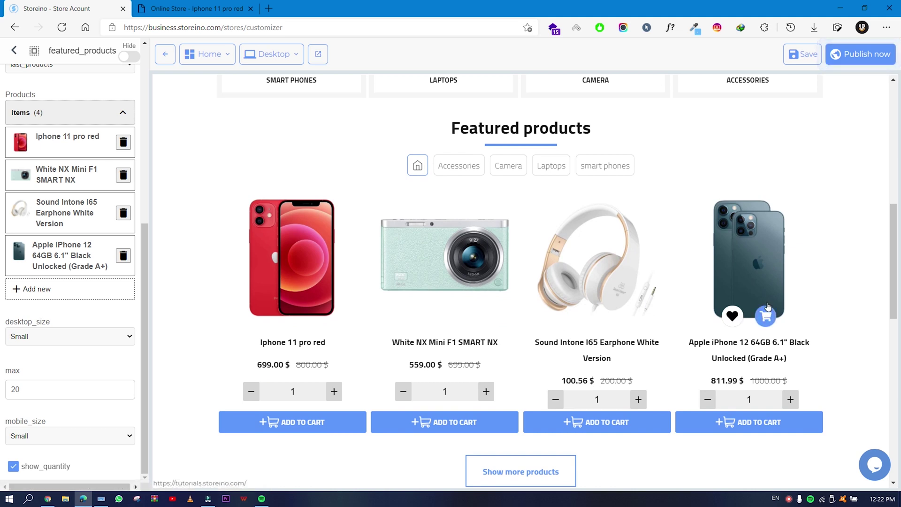
{"action": "left_click", "coordinate": [73, 334]}
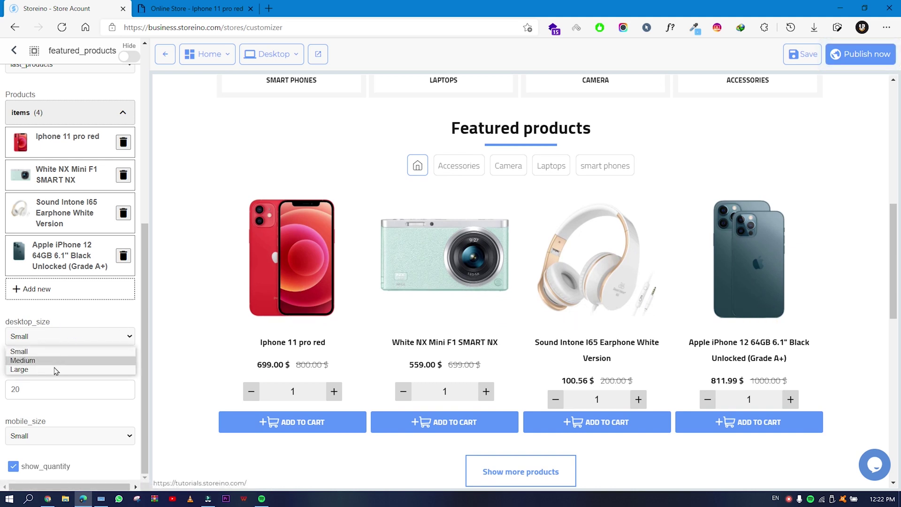
{"action": "left_click", "coordinate": [108, 316]}
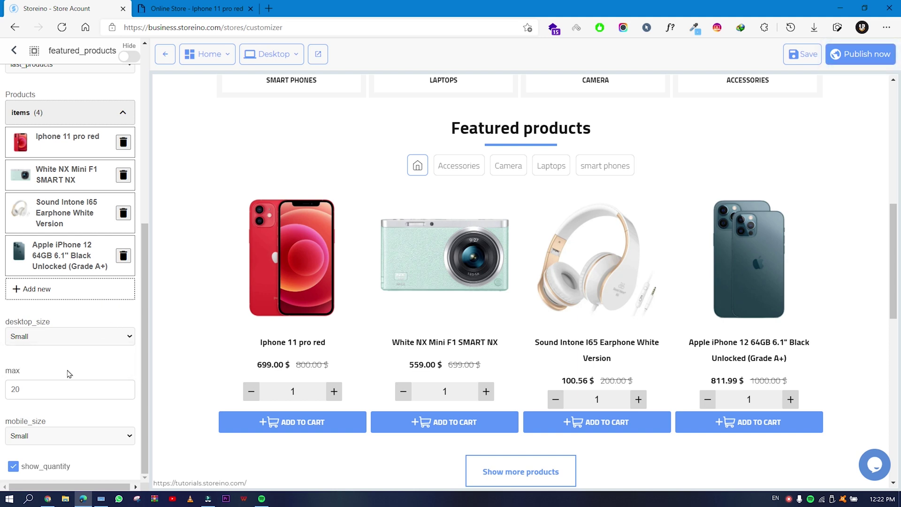
Lower max from 20 to 10, keep mobile size Small, and return to Sections
{"action": "mouse_move", "coordinate": [463, 323]}
{"action": "double_click", "coordinate": [23, 390]}
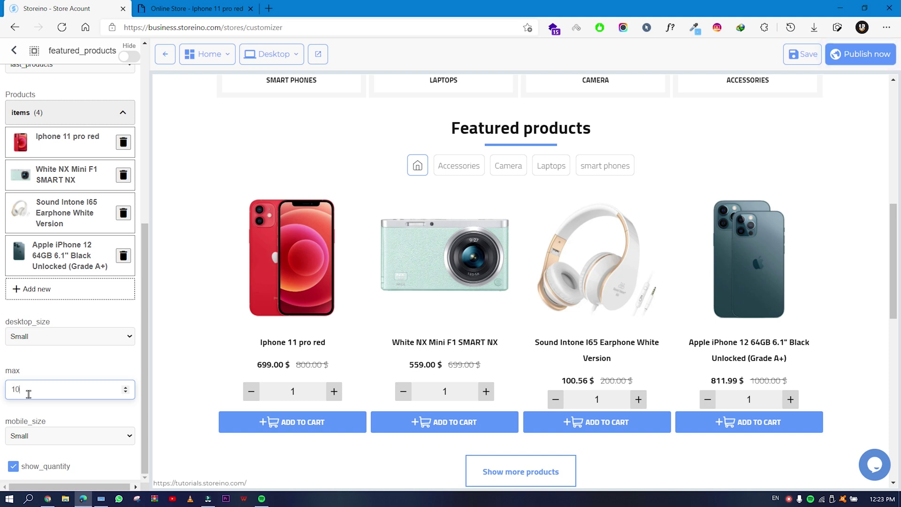
{"action": "left_click", "coordinate": [69, 361]}
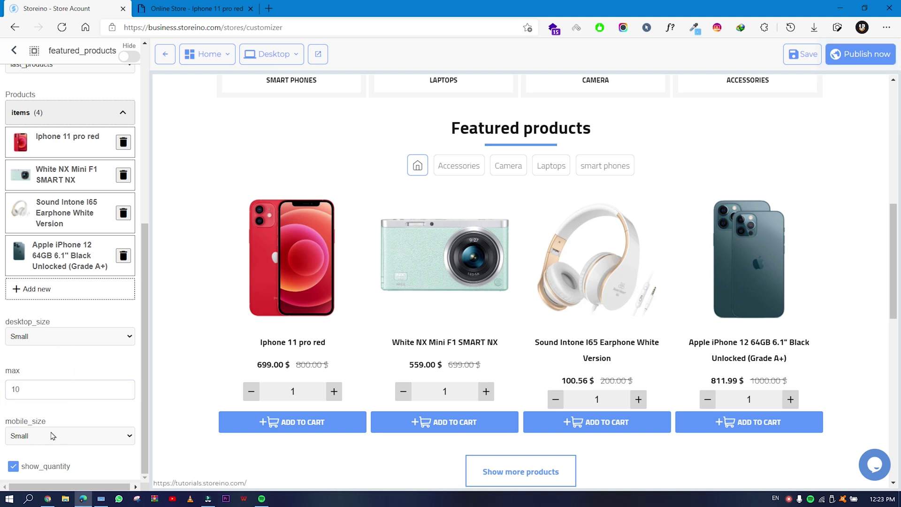
{"action": "left_click", "coordinate": [52, 436]}
{"action": "left_click", "coordinate": [56, 415]}
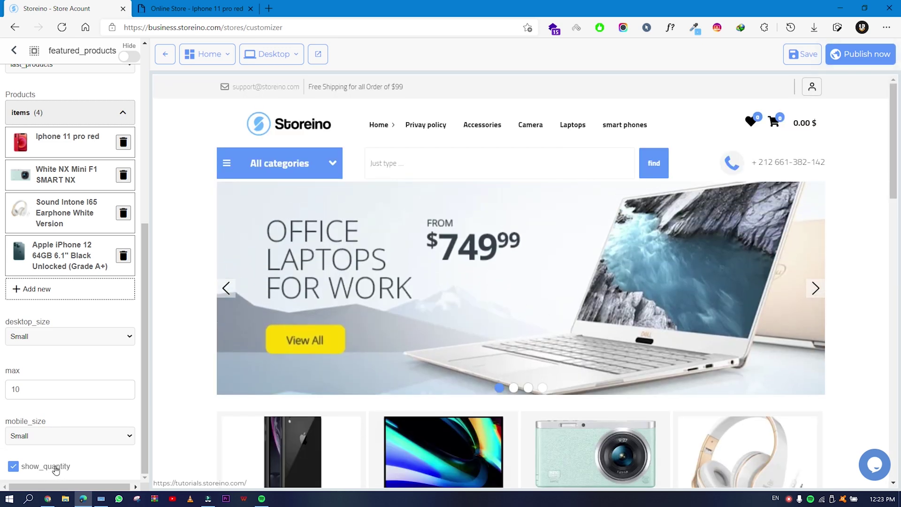
{"action": "scroll", "coordinate": [341, 338], "scroll_direction": "down", "scroll_amount": 8}
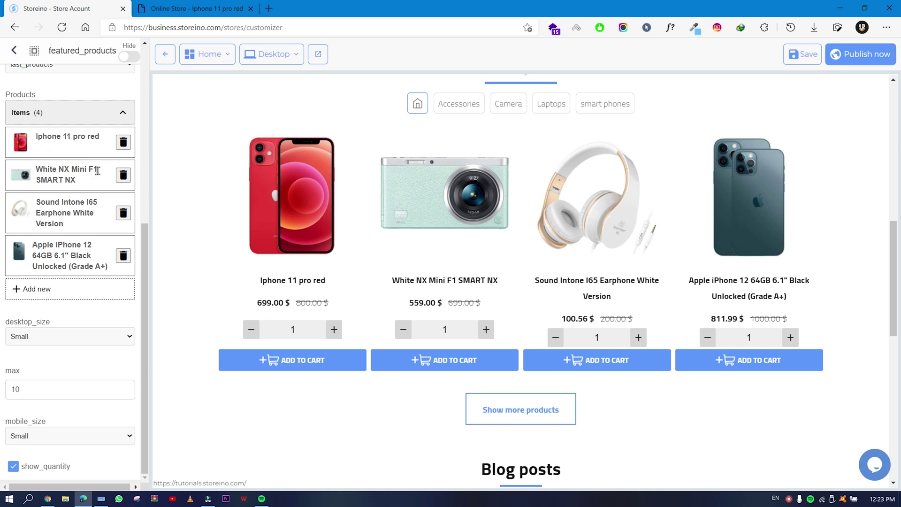
{"action": "scroll", "coordinate": [97, 171], "scroll_direction": "up", "scroll_amount": 6}
{"action": "left_click", "coordinate": [14, 50]}
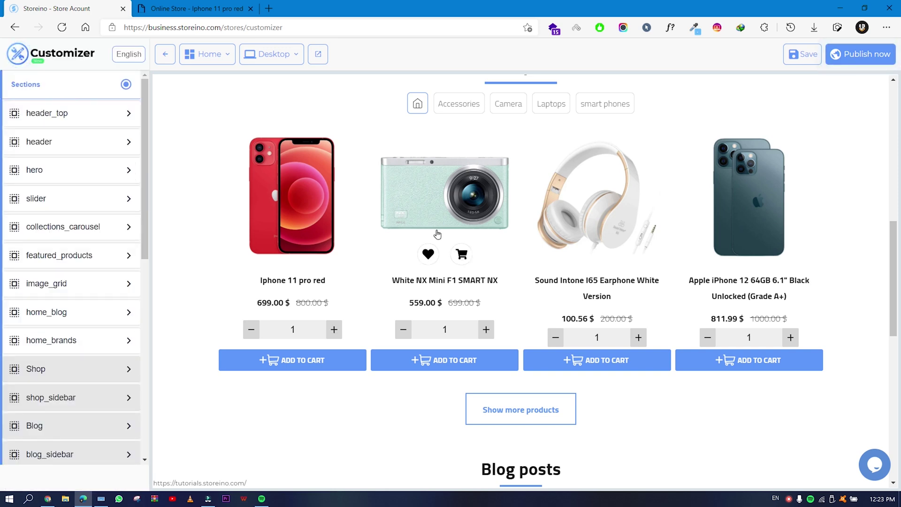
Switch home_blog's post type to selected_posts and add one post to its Posts list
{"action": "scroll", "coordinate": [467, 295], "scroll_direction": "down", "scroll_amount": 10}
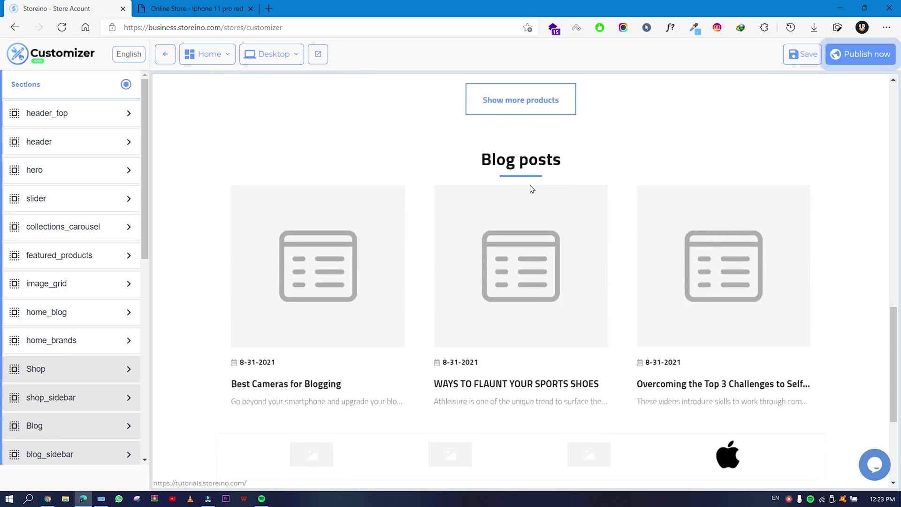
{"action": "left_click", "coordinate": [80, 314]}
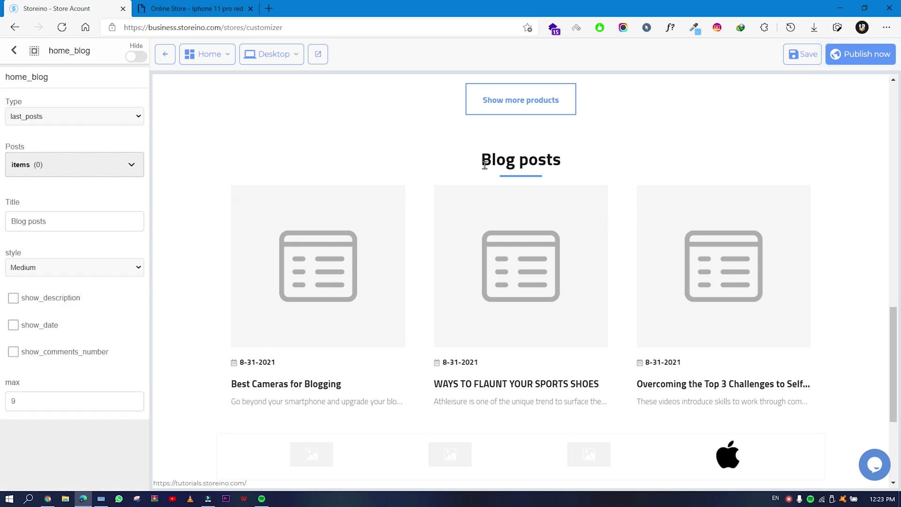
{"action": "left_click", "coordinate": [48, 120]}
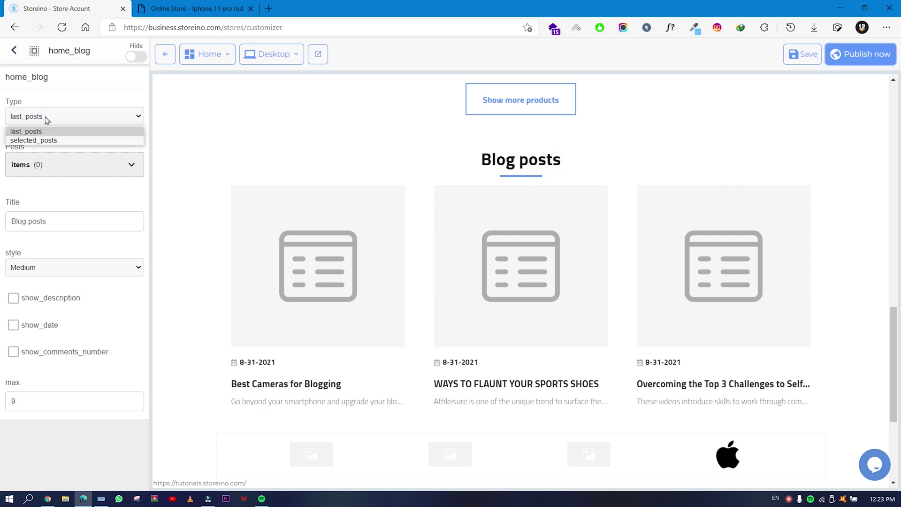
{"action": "left_click", "coordinate": [65, 107]}
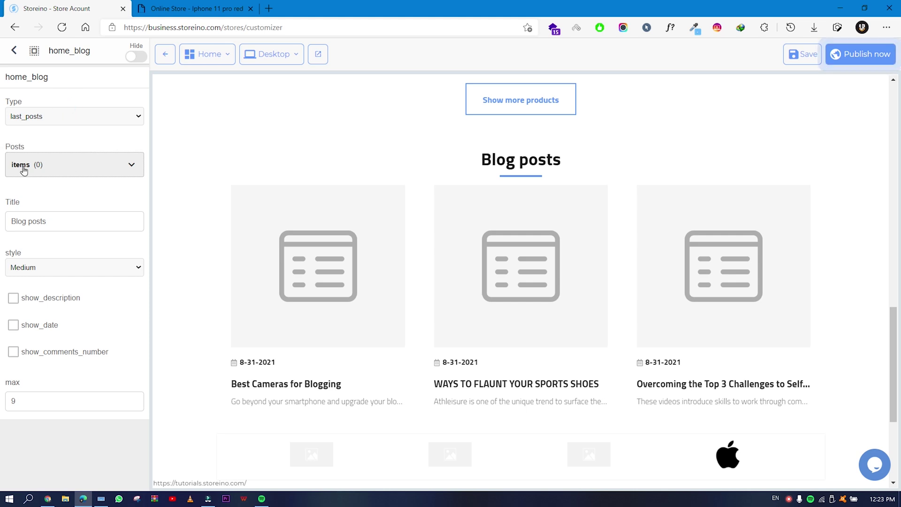
{"action": "left_click", "coordinate": [59, 121]}
{"action": "left_click", "coordinate": [46, 141]}
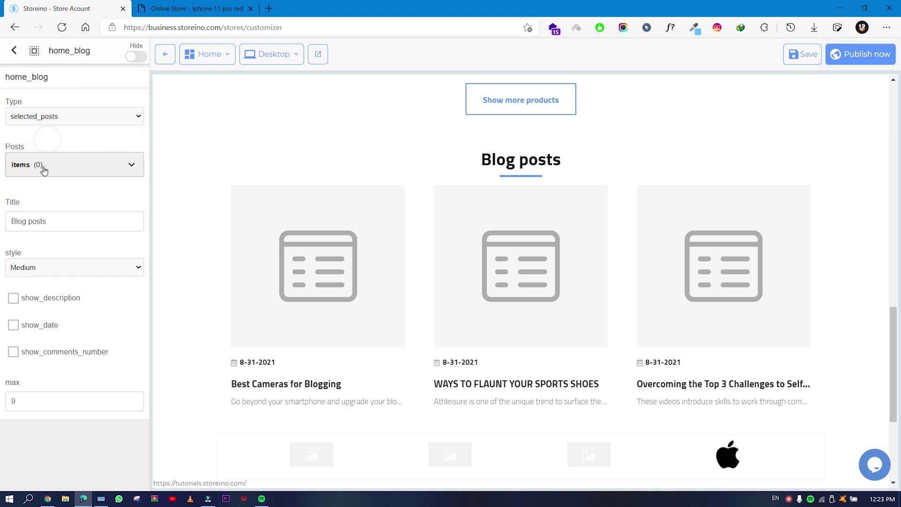
{"action": "left_click", "coordinate": [29, 164]}
{"action": "left_click", "coordinate": [70, 162]}
{"action": "left_click", "coordinate": [88, 116]}
Review the Blog posts title, style size and max of 9, then return to Sections
{"action": "left_click", "coordinate": [53, 136]}
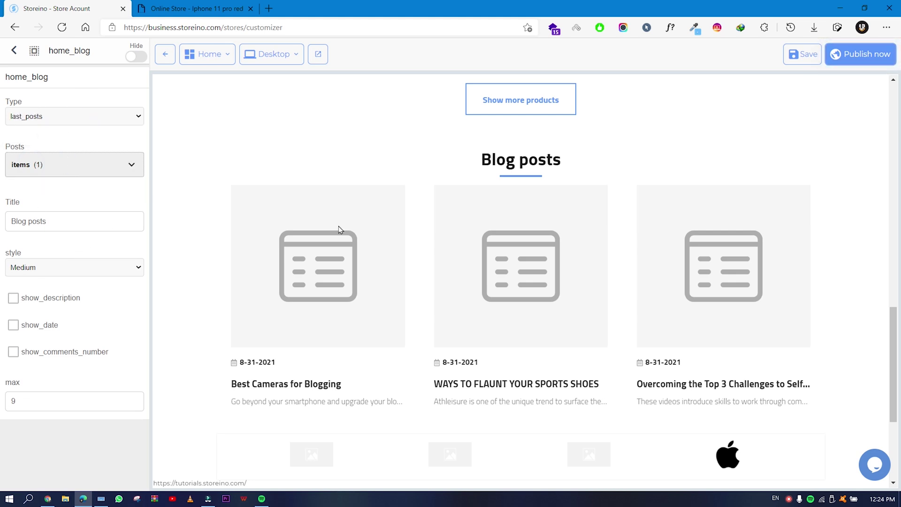
{"action": "left_click_drag", "start_coordinate": [563, 165], "coordinate": [438, 166]}
{"action": "triple_click", "coordinate": [70, 226]}
{"action": "left_click", "coordinate": [46, 264]}
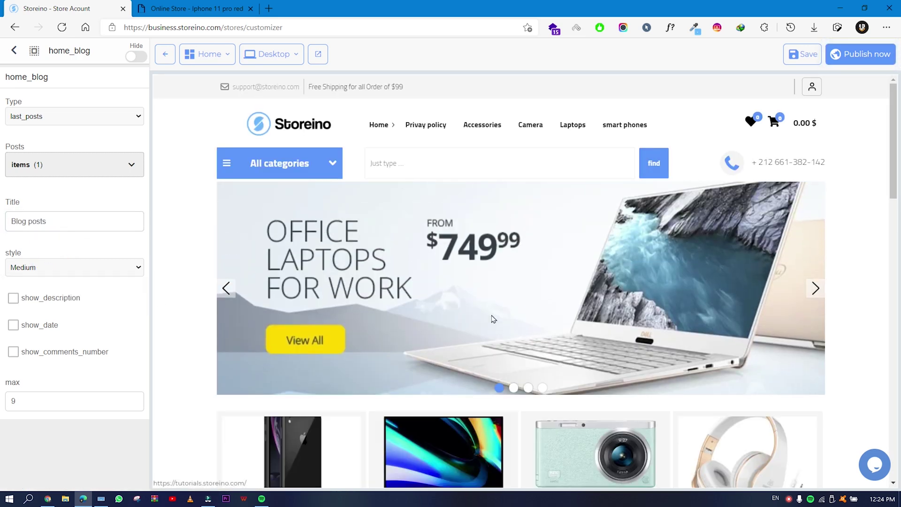
{"action": "scroll", "coordinate": [492, 319], "scroll_direction": "down", "scroll_amount": 10}
{"action": "scroll", "coordinate": [261, 316], "scroll_direction": "up", "scroll_amount": 3}
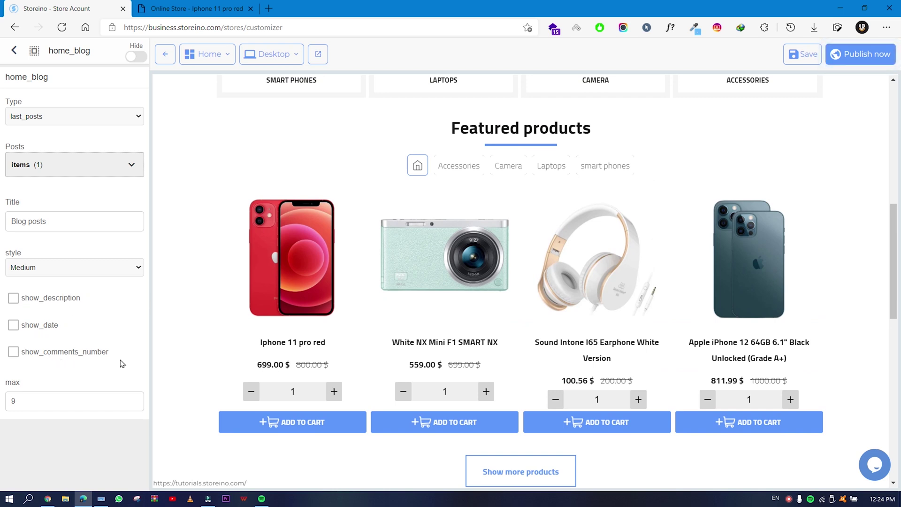
{"action": "scroll", "coordinate": [333, 354], "scroll_direction": "down", "scroll_amount": 10}
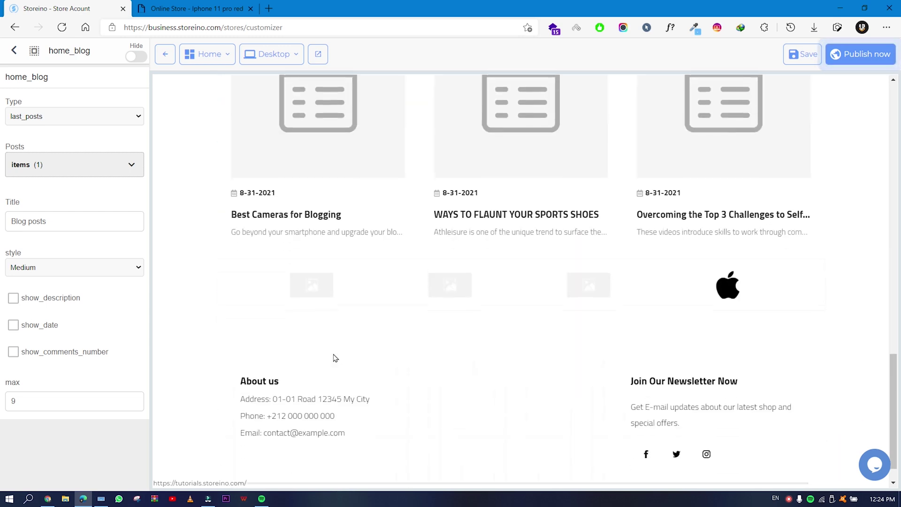
{"action": "left_click_drag", "start_coordinate": [21, 402], "coordinate": [7, 408]}
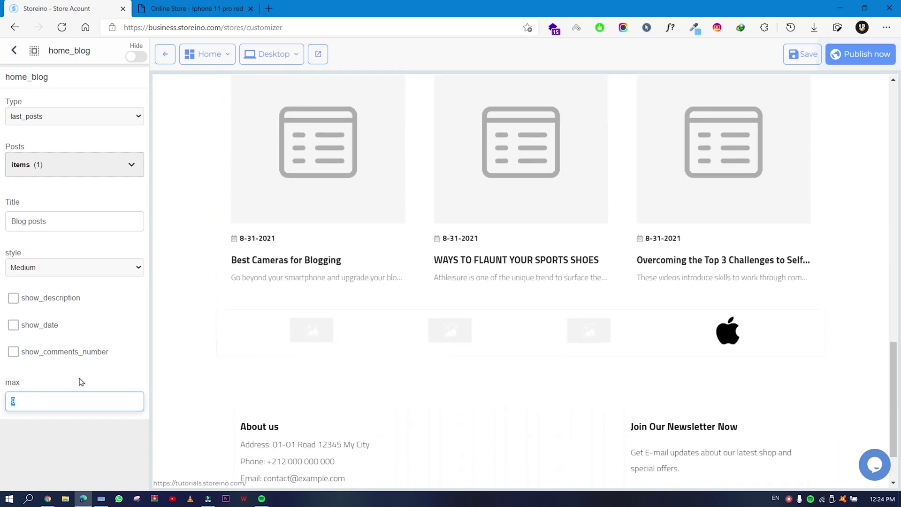
{"action": "left_click", "coordinate": [14, 51]}
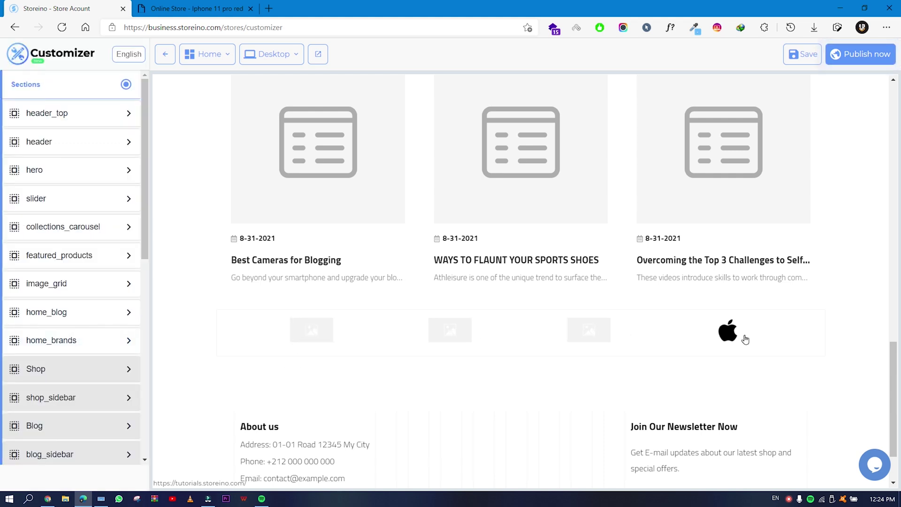
{"action": "left_click", "coordinate": [68, 342]}
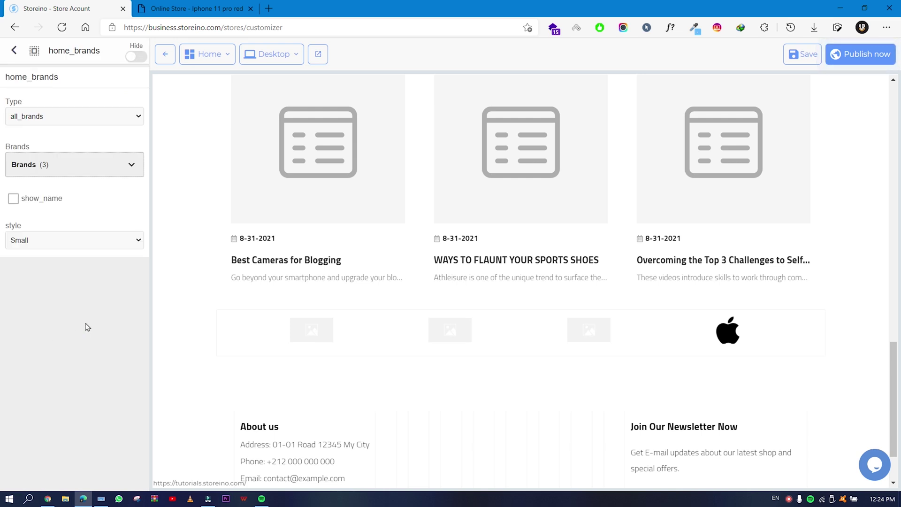
{"action": "left_click", "coordinate": [62, 123]}
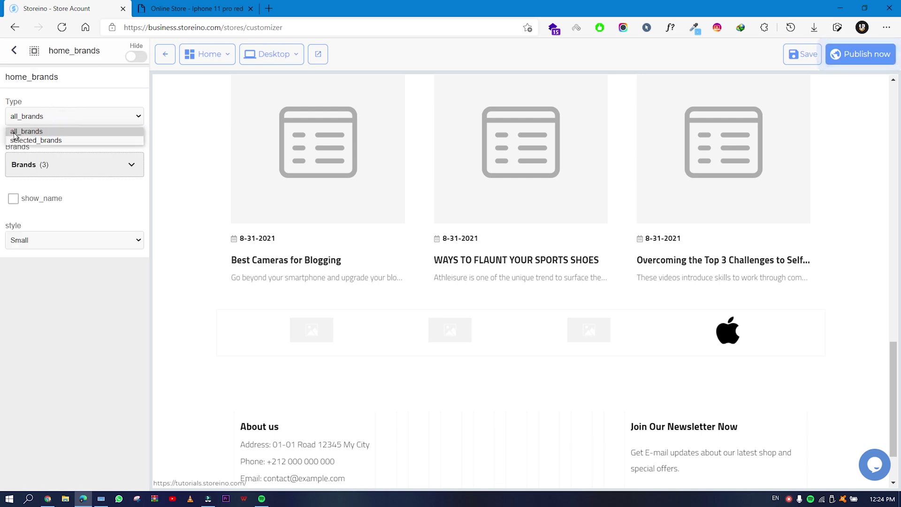
{"action": "left_click", "coordinate": [44, 132]}
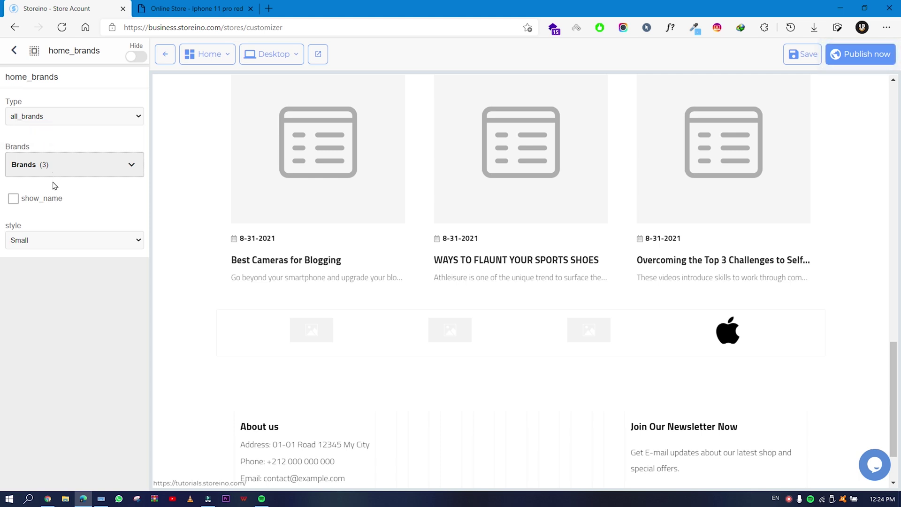
{"action": "left_click", "coordinate": [14, 202]}
{"action": "left_click", "coordinate": [13, 199]}
{"action": "left_click", "coordinate": [14, 50]}
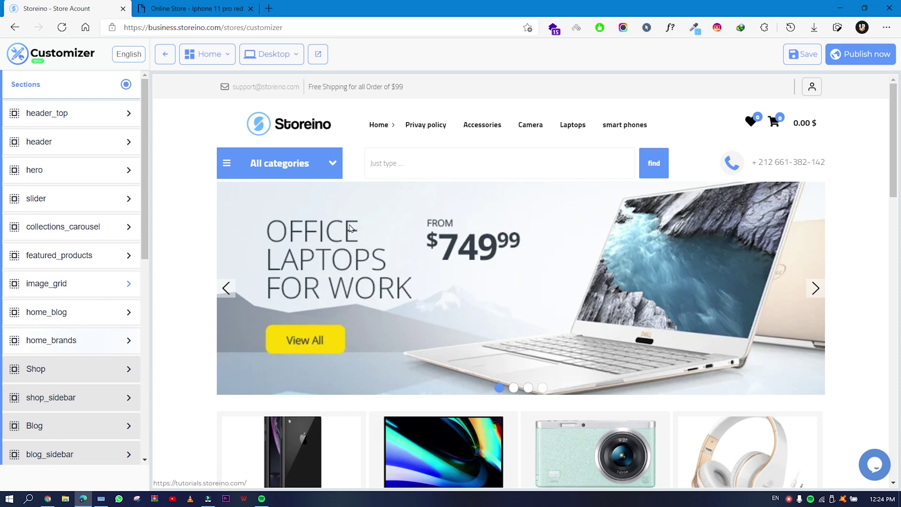
{"action": "scroll", "coordinate": [442, 246], "scroll_direction": "down", "scroll_amount": 6}
{"action": "left_click", "coordinate": [444, 246]}
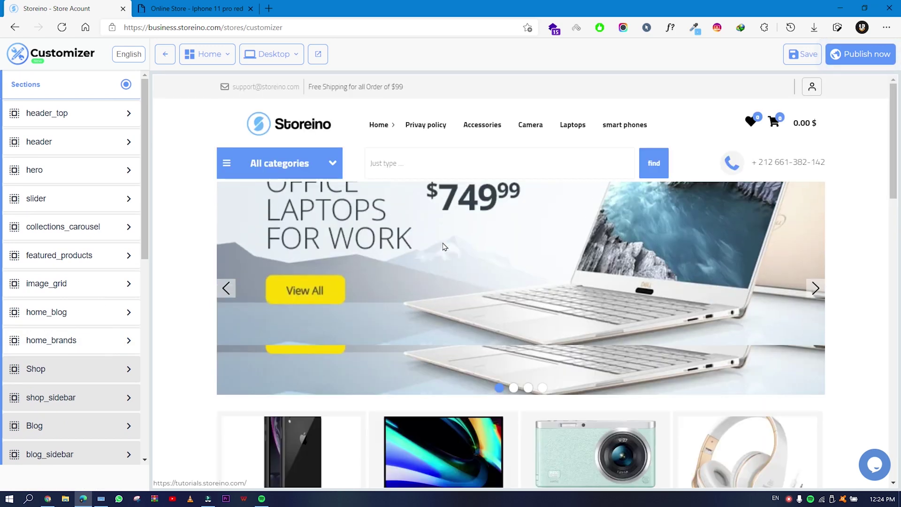